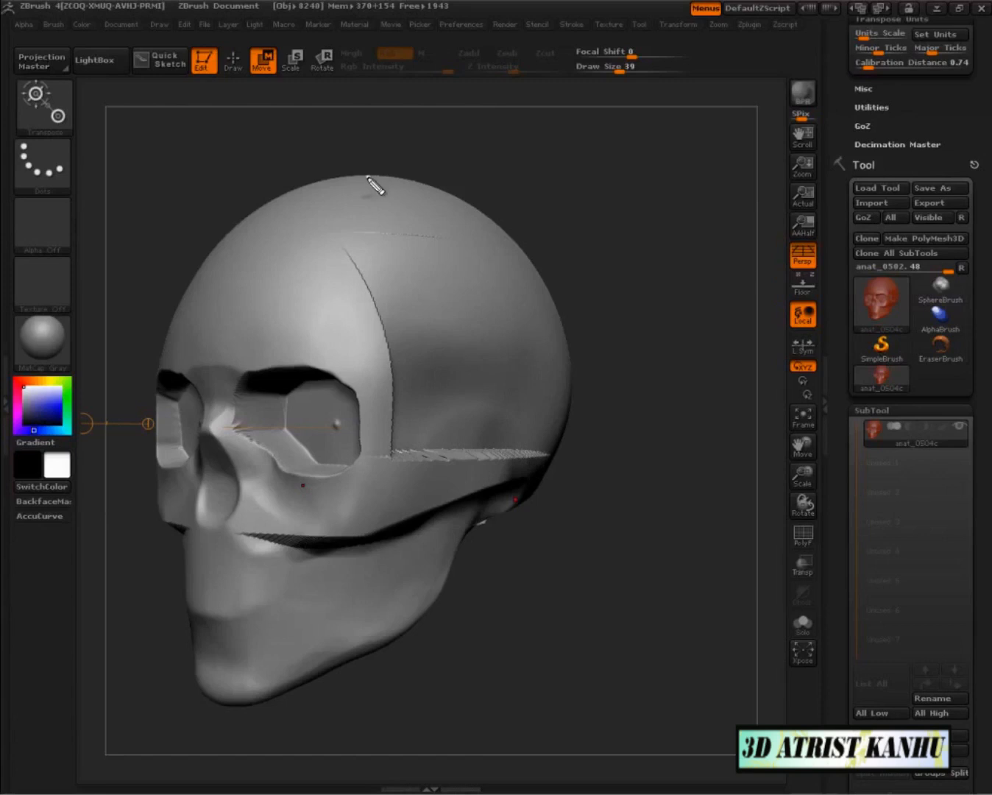
- Outline the frontal bone on the skull in white and label it "Frontal Bone"
mouse_move(367, 178)
mouse_down()
mouse_move(361, 194)
mouse_move(401, 267)
mouse_move(402, 341)
mouse_move(382, 381)
mouse_move(270, 376)
mouse_move(255, 402)
mouse_move(202, 405)
mouse_move(165, 379)
mouse_move(167, 346)
mouse_move(290, 184)
mouse_move(366, 184)
mouse_up()
mouse_move(182, 151)
mouse_down()
mouse_move(176, 179)
mouse_move(287, 154)
mouse_up()
mouse_move(311, 105)
mouse_down()
mouse_move(316, 143)
mouse_move(386, 121)
mouse_move(397, 103)
mouse_up()
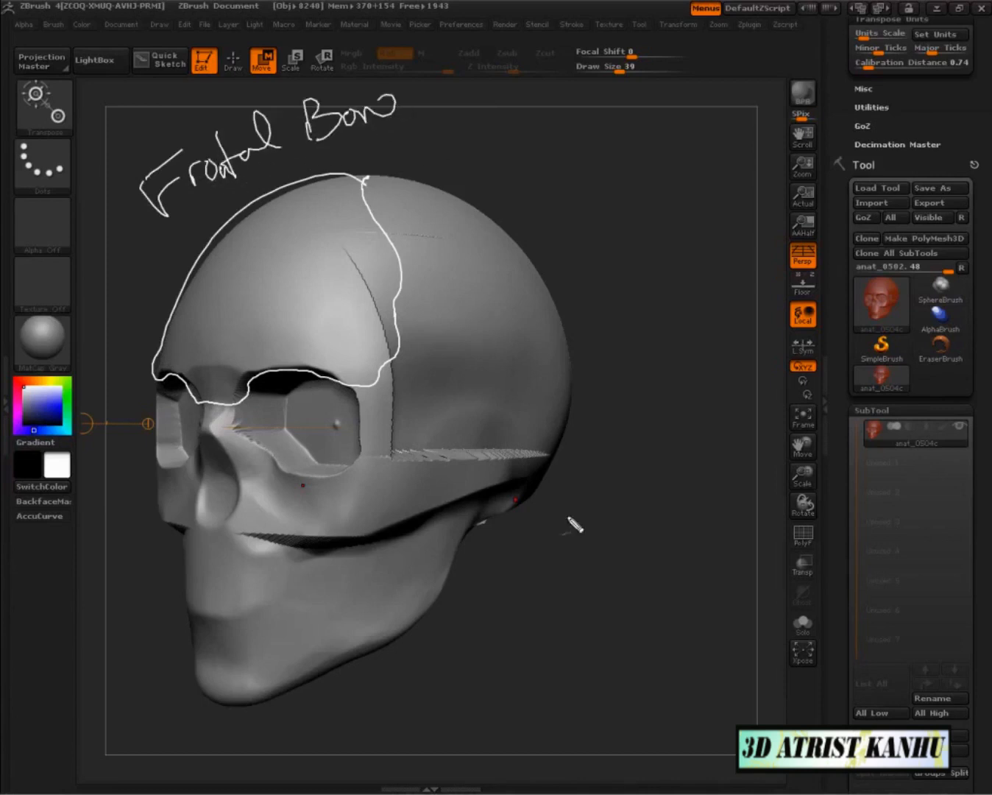
- Outline the skull regions behind the frontal bone, and label the top one "Parietal" and the rear one "Occipital"
mouse_move(402, 288)
mouse_down()
mouse_move(475, 286)
mouse_move(516, 318)
mouse_move(553, 380)
mouse_move(515, 470)
mouse_up()
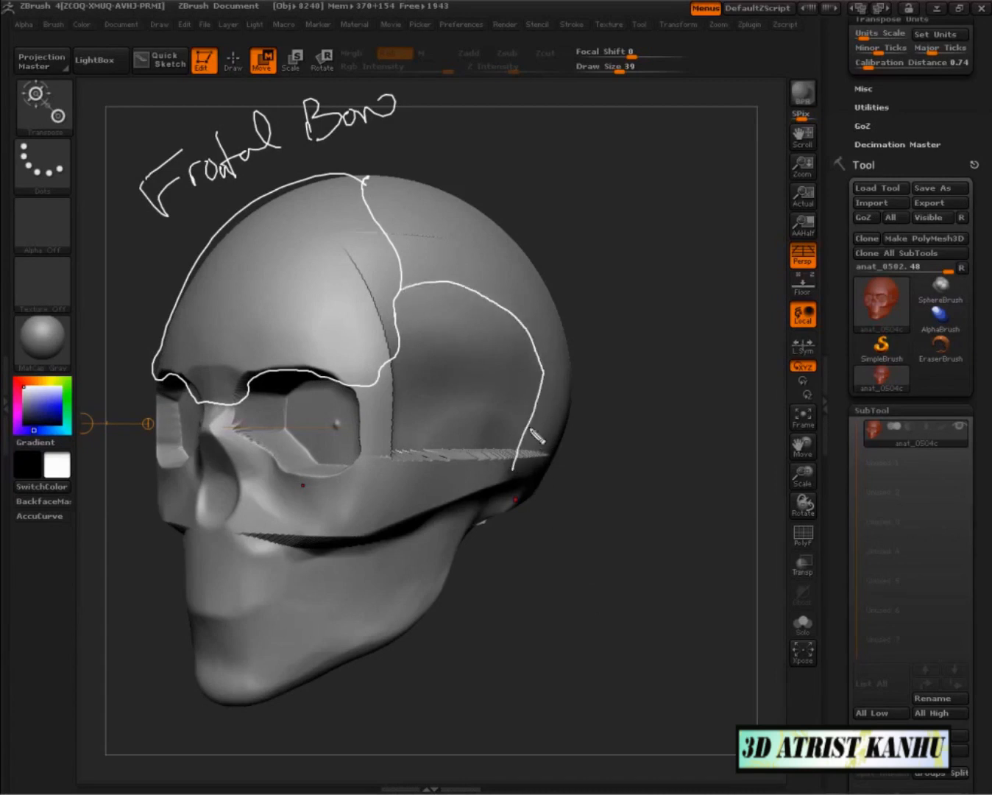
mouse_move(546, 377)
mouse_down()
mouse_move(556, 302)
mouse_move(495, 211)
mouse_move(401, 173)
mouse_move(364, 177)
mouse_up()
mouse_move(433, 218)
mouse_down()
mouse_move(510, 158)
mouse_move(519, 121)
mouse_move(556, 151)
mouse_move(599, 140)
mouse_move(693, 90)
mouse_move(688, 104)
mouse_up()
click(597, 92)
drag(548, 399, 602, 389)
mouse_move(669, 366)
mouse_down()
mouse_move(639, 406)
mouse_move(670, 368)
mouse_move(731, 395)
mouse_move(764, 388)
mouse_move(839, 324)
mouse_move(823, 375)
mouse_up()
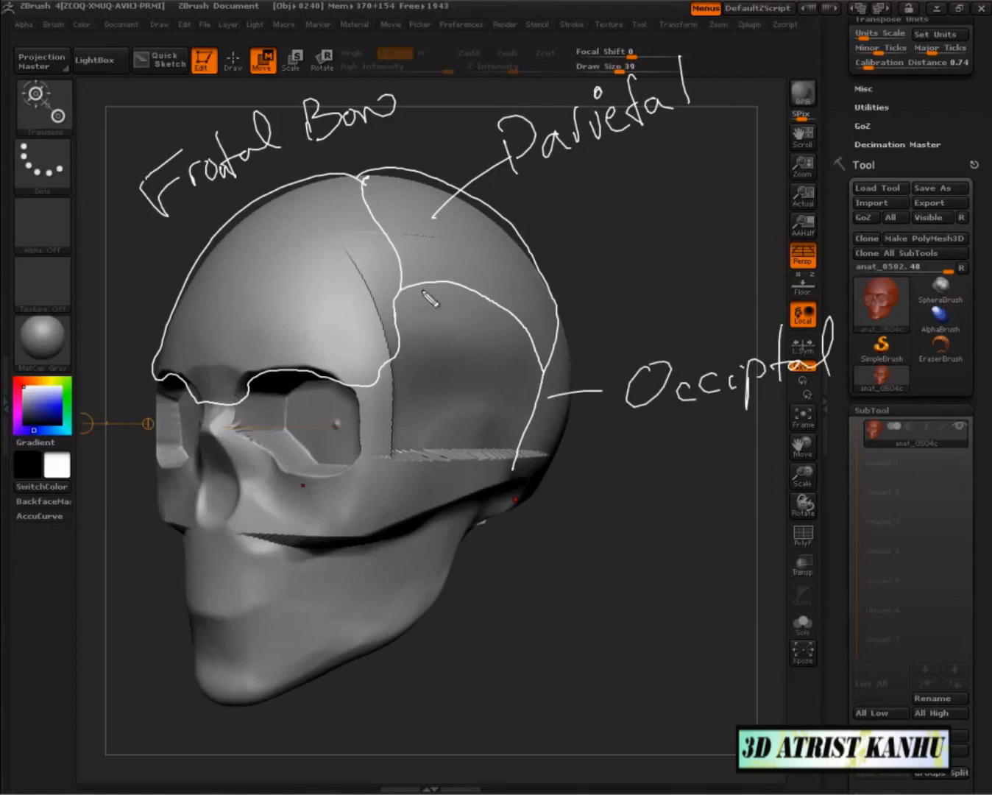
- Outline the temporal bone and its process toward the cheek, and label it "Temporal"
mouse_move(405, 287)
mouse_down()
mouse_move(425, 433)
mouse_move(468, 460)
mouse_move(438, 461)
mouse_move(442, 497)
mouse_move(519, 480)
mouse_move(518, 455)
mouse_up()
mouse_move(433, 451)
mouse_down()
mouse_move(431, 443)
mouse_move(449, 460)
mouse_move(467, 449)
mouse_move(445, 467)
mouse_move(478, 464)
mouse_move(471, 444)
mouse_up()
mouse_move(487, 394)
mouse_down()
mouse_move(559, 506)
mouse_move(606, 525)
mouse_up()
mouse_move(574, 530)
mouse_down()
mouse_move(583, 583)
mouse_move(651, 552)
mouse_move(694, 604)
mouse_move(729, 526)
mouse_move(754, 515)
mouse_move(773, 460)
mouse_move(762, 519)
mouse_up()
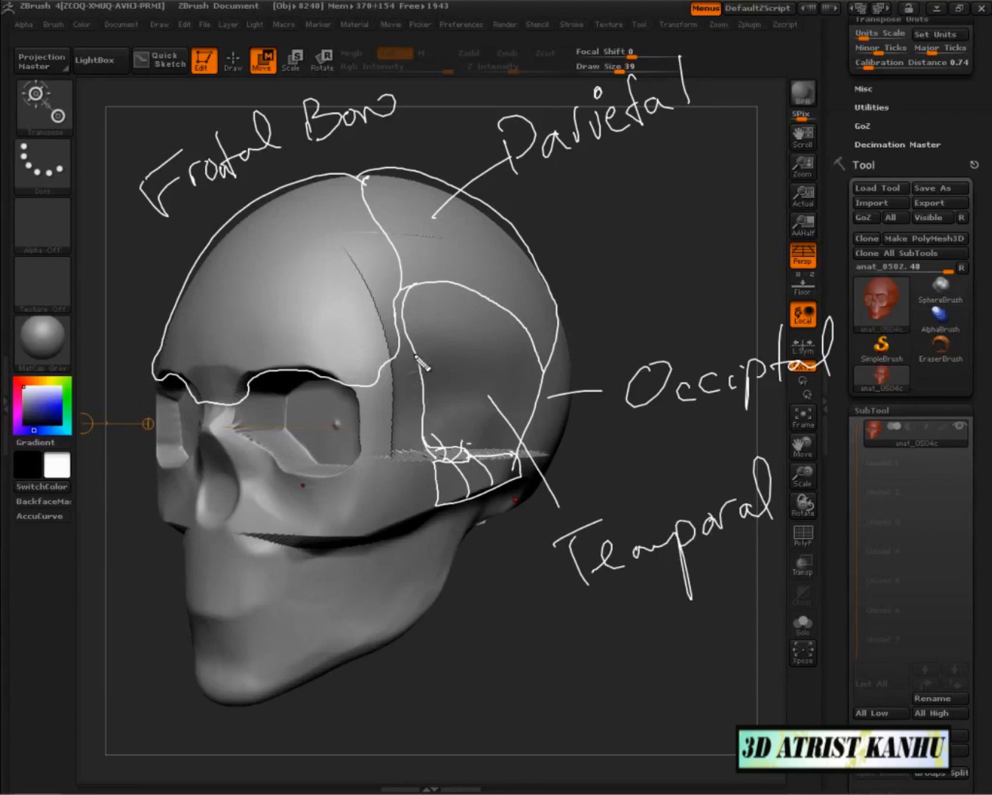
- Hatch the strip in front of the temporal bone, and outline the cheekbone with the label "Zygomatic"
mouse_move(393, 363)
mouse_down()
mouse_move(395, 438)
mouse_move(406, 450)
mouse_up()
mouse_move(414, 369)
mouse_down()
mouse_move(398, 395)
mouse_move(402, 411)
mouse_up()
drag(421, 416, 417, 423)
mouse_move(388, 365)
mouse_down()
mouse_move(360, 386)
mouse_move(359, 468)
mouse_move(331, 539)
mouse_move(421, 518)
mouse_move(518, 614)
mouse_move(558, 622)
mouse_move(532, 673)
mouse_up()
mouse_move(498, 632)
mouse_down()
mouse_move(541, 626)
mouse_move(571, 650)
mouse_move(653, 647)
mouse_move(699, 663)
mouse_move(723, 648)
mouse_move(775, 655)
mouse_move(795, 639)
mouse_up()
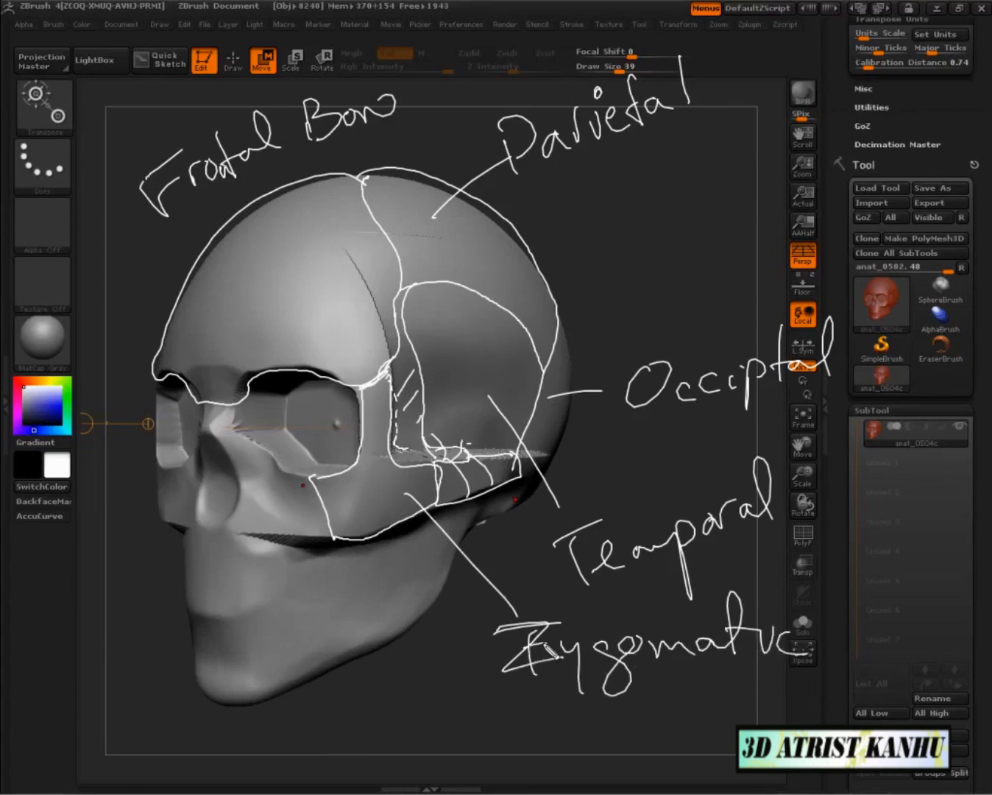
- Outline the upper jaw and the nasal bone, labelling them "Maxilla" and "Nasal"
mouse_move(332, 536)
mouse_down()
mouse_move(296, 598)
mouse_move(208, 616)
mouse_move(182, 529)
mouse_move(195, 434)
mouse_move(221, 405)
mouse_move(240, 403)
mouse_move(309, 476)
mouse_up()
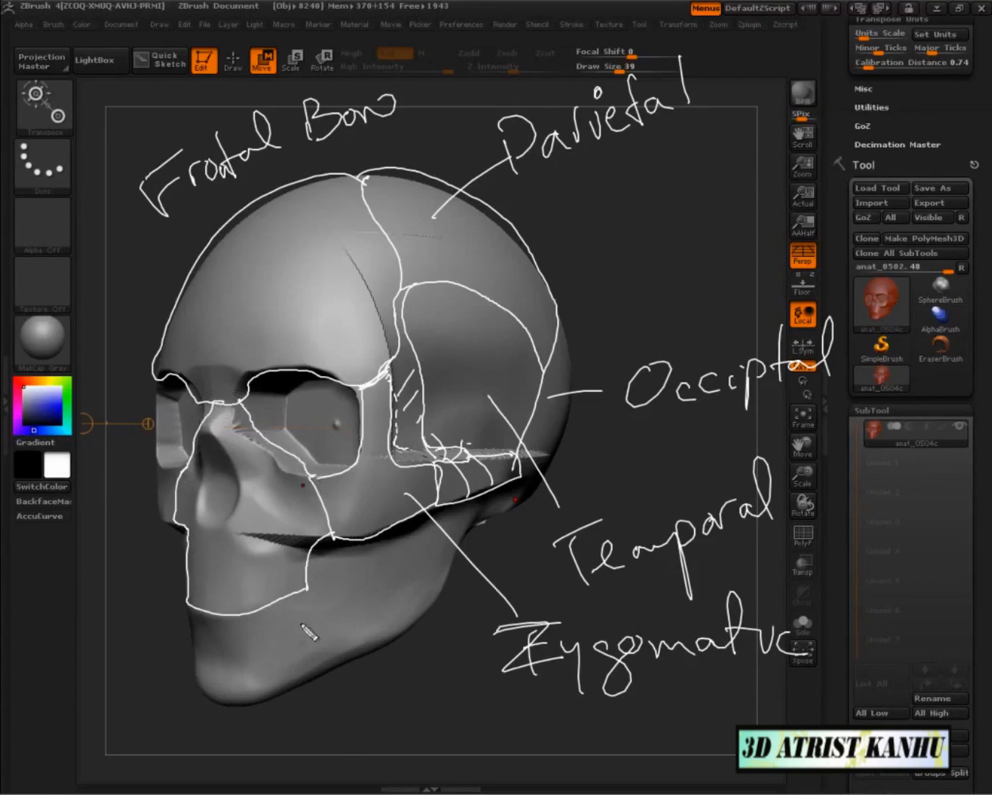
mouse_move(290, 563)
mouse_down()
mouse_move(376, 708)
mouse_move(413, 692)
mouse_move(530, 736)
mouse_move(575, 697)
mouse_move(606, 747)
mouse_up()
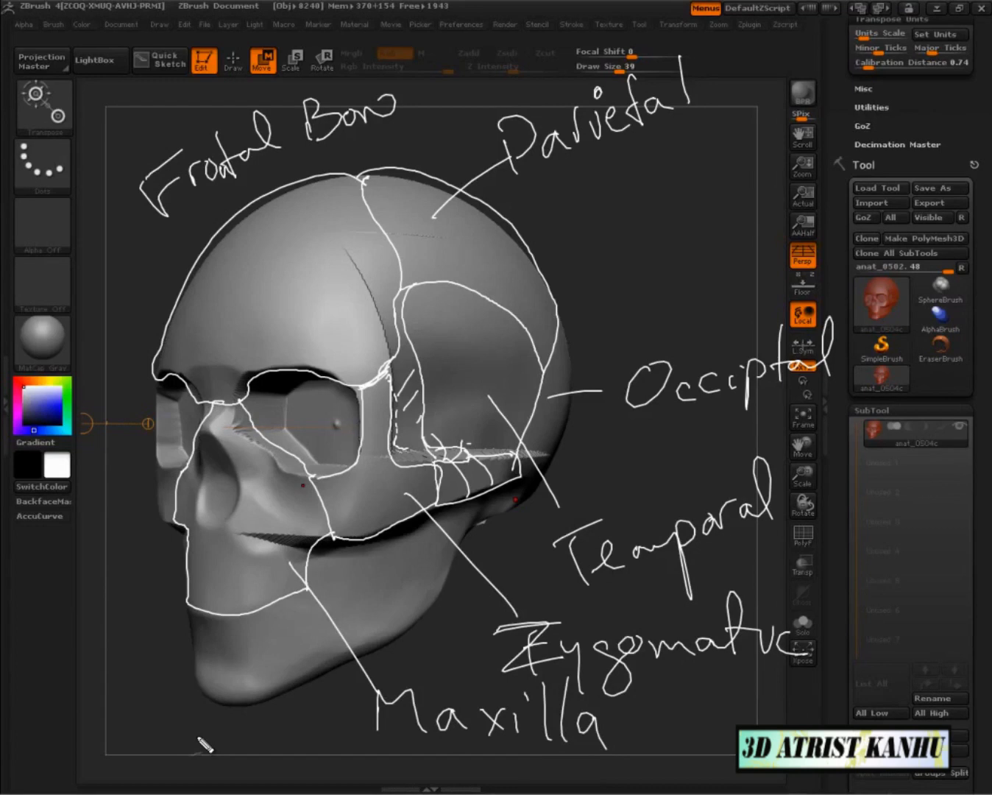
mouse_move(237, 403)
mouse_down()
mouse_move(254, 423)
mouse_move(230, 449)
mouse_move(140, 324)
mouse_move(164, 291)
mouse_move(164, 250)
mouse_up()
mouse_move(242, 450)
mouse_down()
mouse_move(219, 536)
mouse_move(201, 452)
mouse_move(230, 436)
mouse_up()
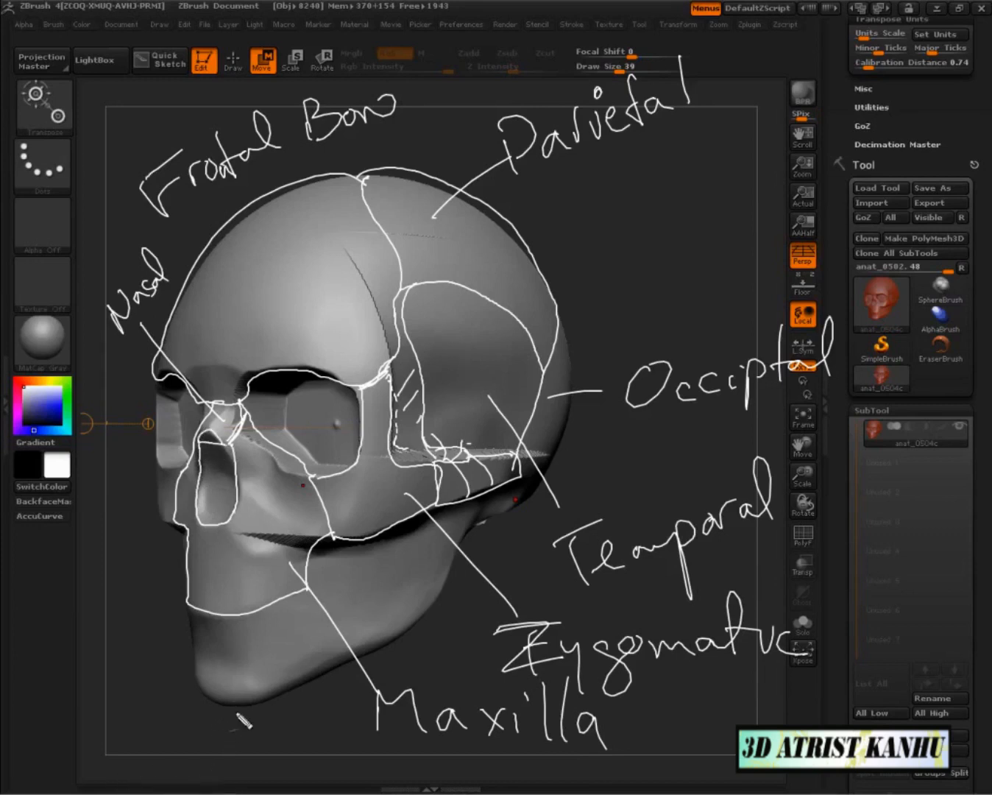
- Draw a leader line from the lower jaw and label it "Mandible"
drag(321, 645, 310, 707)
mouse_move(197, 760)
mouse_down()
mouse_move(217, 738)
mouse_move(236, 761)
mouse_up()
mouse_move(256, 744)
mouse_down()
mouse_move(259, 762)
mouse_move(293, 766)
mouse_move(297, 718)
mouse_move(306, 766)
mouse_move(355, 738)
mouse_move(379, 779)
mouse_move(347, 784)
mouse_up()
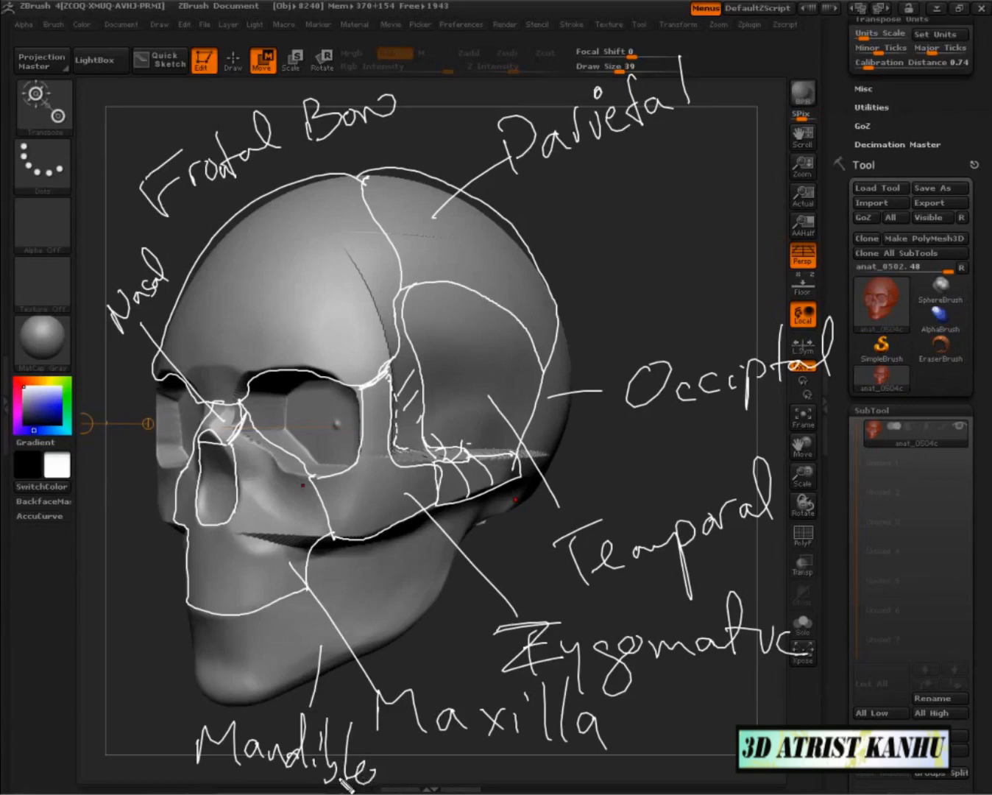
- Circle the Frontal Bone, Zygomatic, Maxilla and Nasal labels in red and underline Mandible, completing the word "Bone"
mouse_move(354, 66)
mouse_down()
mouse_move(168, 127)
mouse_move(381, 68)
mouse_move(416, 95)
mouse_up()
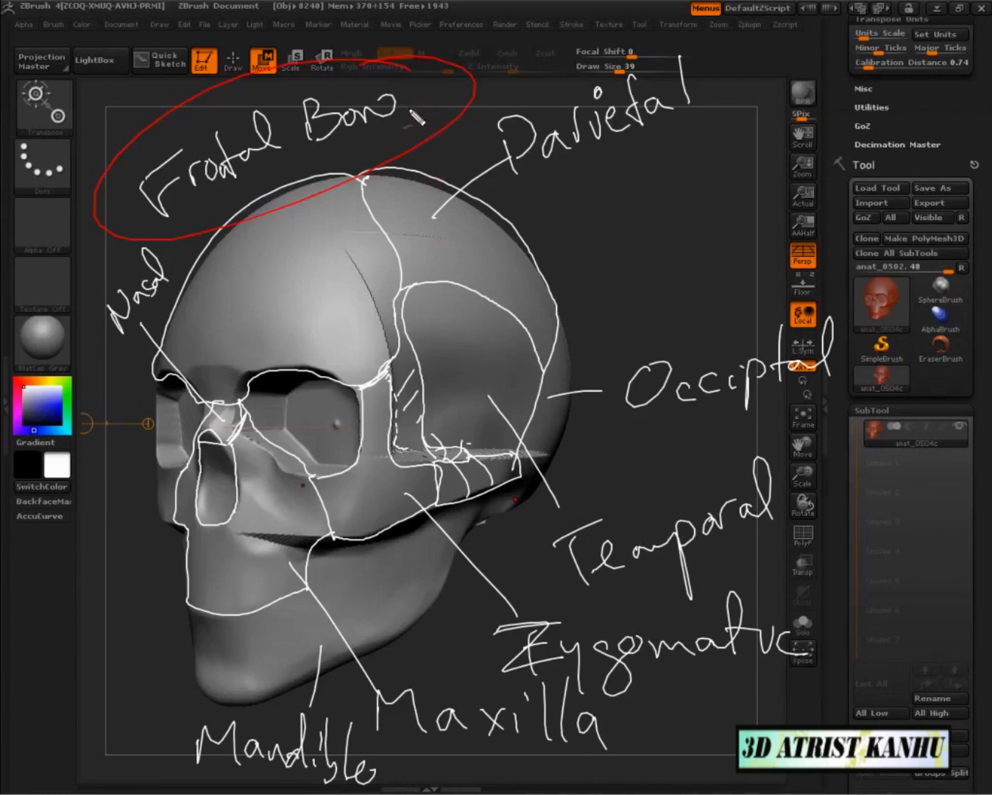
drag(403, 101, 427, 103)
mouse_move(804, 618)
mouse_down()
mouse_move(632, 601)
mouse_move(796, 664)
mouse_move(714, 592)
mouse_up()
drag(423, 678, 482, 691)
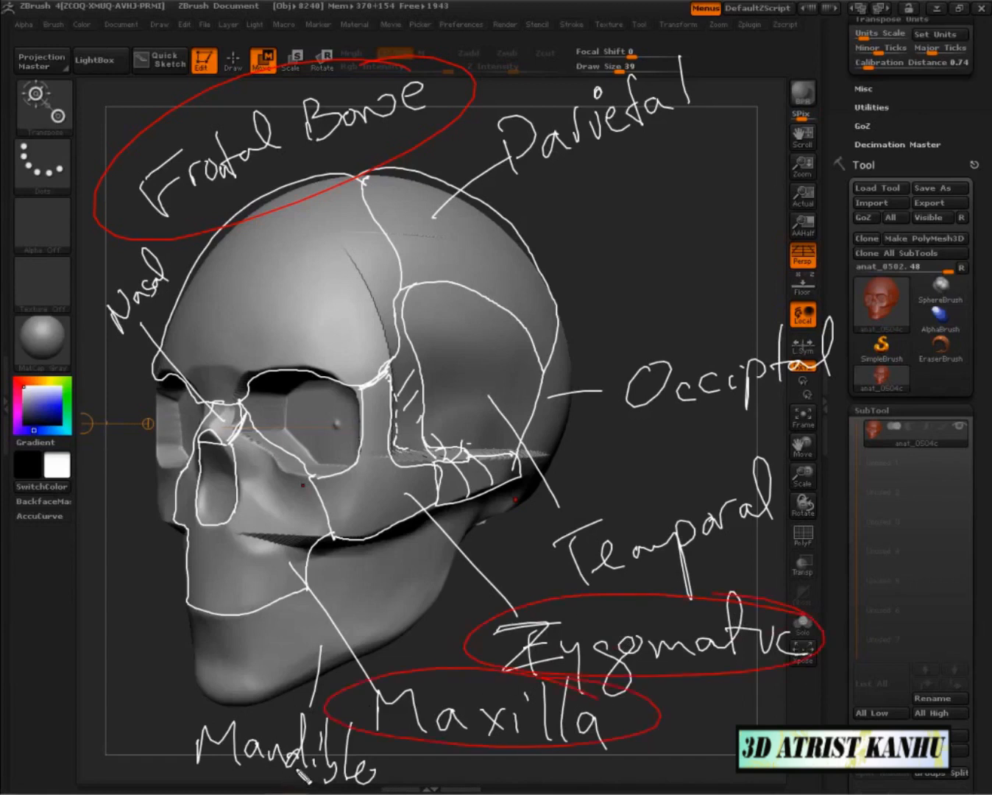
drag(154, 261, 127, 329)
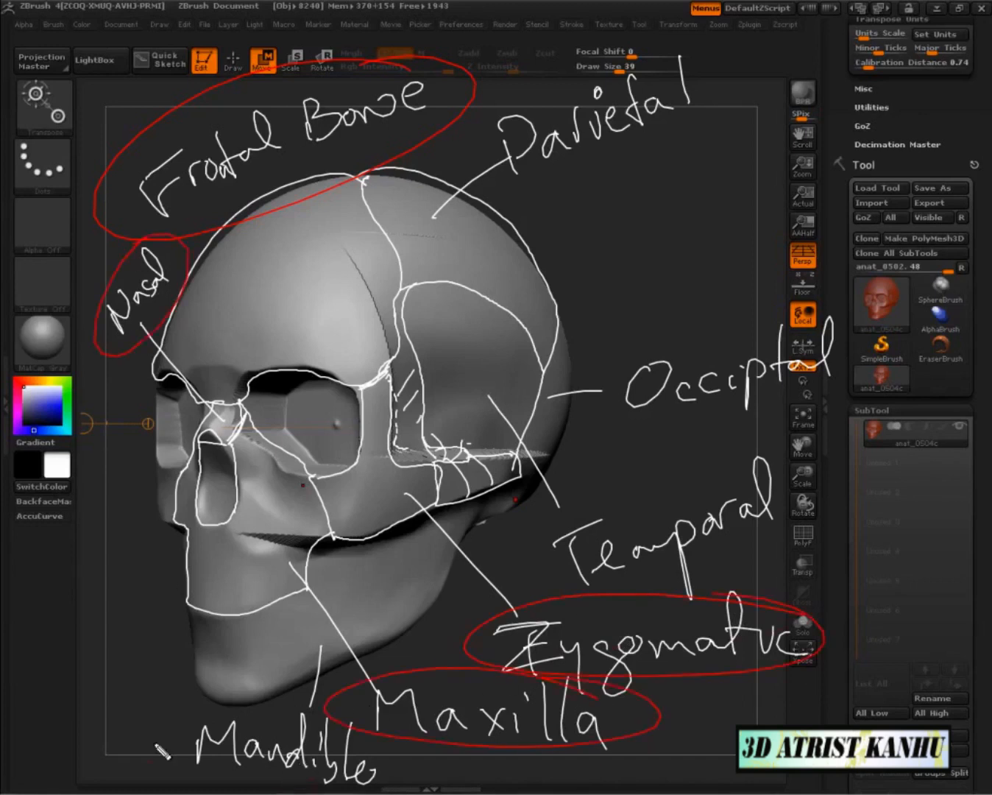
drag(354, 785, 202, 787)
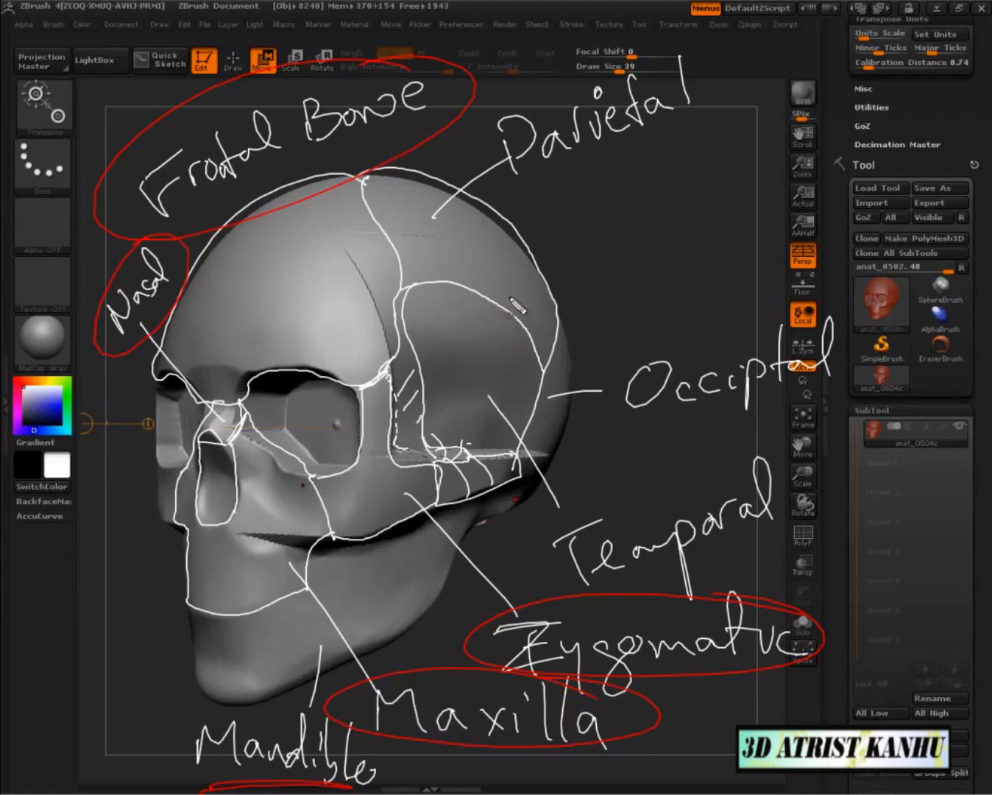
- Circle the upper rear edge of the temporal outline in white, and clear all annotations
mouse_move(482, 288)
mouse_down()
mouse_move(513, 287)
mouse_move(492, 316)
mouse_move(516, 285)
mouse_move(477, 326)
mouse_up()
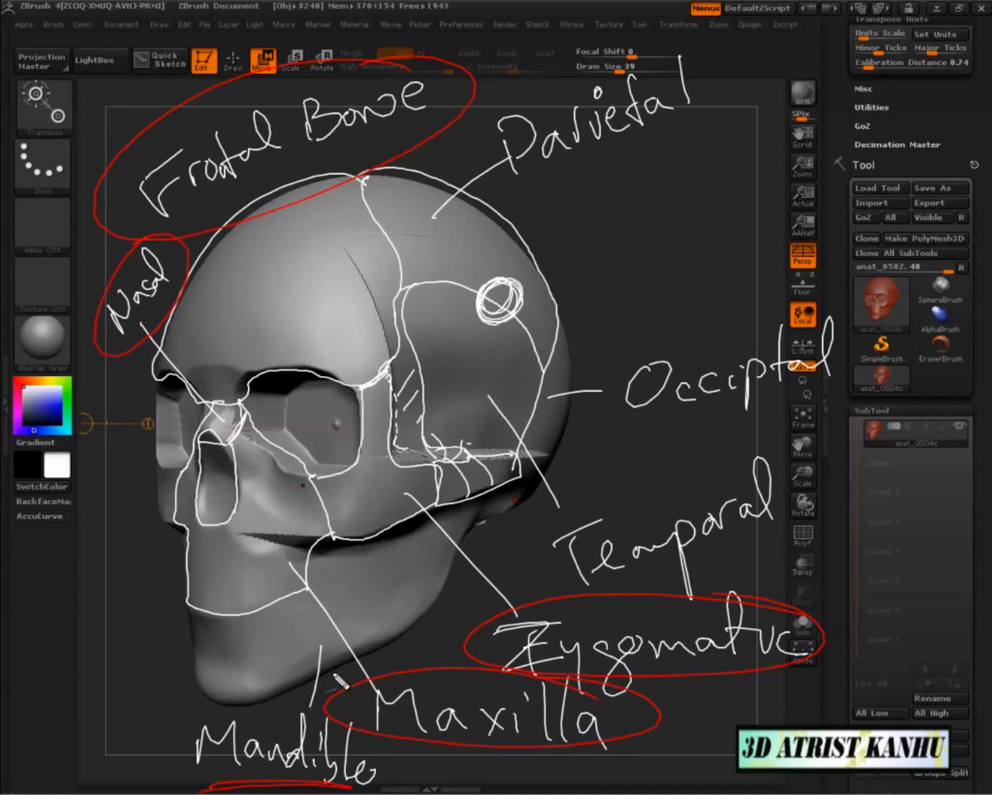
key(Escape)
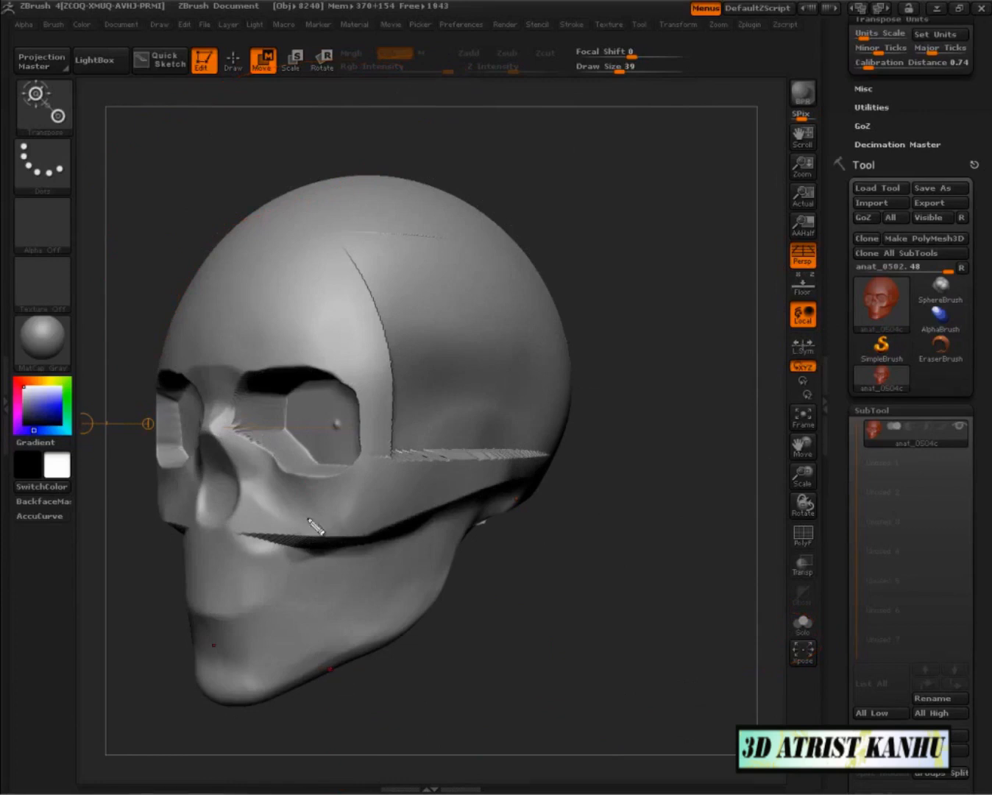
- Trace the inner rim of the eye socket and draw short strokes radiating around it, clearing the annotations at the end
mouse_move(245, 378)
mouse_down()
mouse_move(262, 450)
mouse_move(288, 472)
mouse_up()
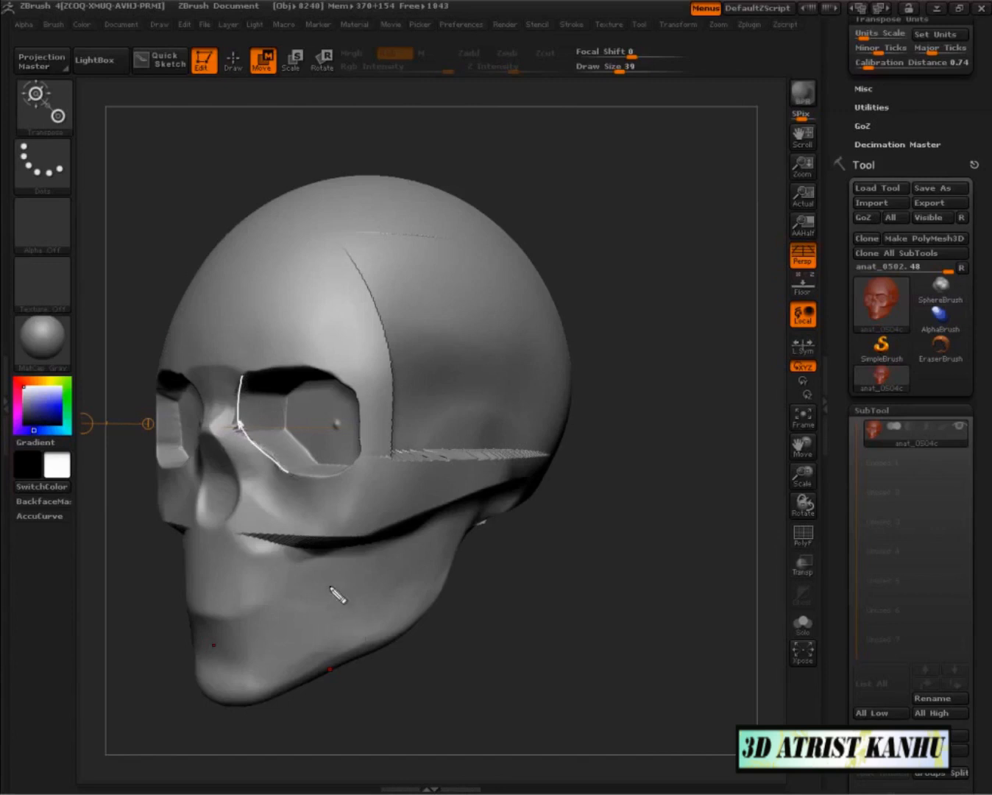
mouse_move(219, 433)
mouse_down()
mouse_move(240, 425)
mouse_move(268, 459)
mouse_move(296, 455)
mouse_move(274, 441)
mouse_move(255, 527)
mouse_up()
drag(313, 474, 311, 533)
drag(346, 475, 358, 529)
drag(362, 455, 387, 462)
drag(360, 413, 383, 407)
mouse_move(354, 391)
mouse_down()
mouse_move(371, 373)
mouse_move(309, 340)
mouse_move(276, 365)
mouse_up()
drag(243, 355, 256, 369)
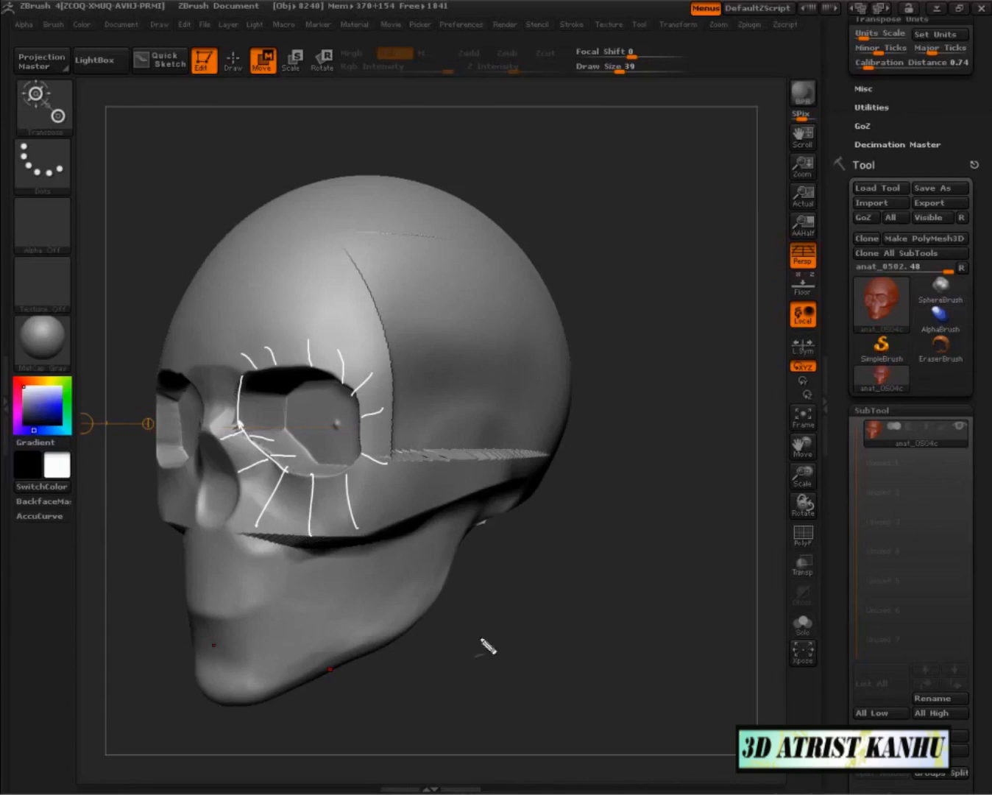
key(Escape)
- From the front, circle the forehead and both outer brow corners, and label the upper eye-socket rim "SUPRA ORBITAL MARGIN"
drag(614, 623, 662, 615)
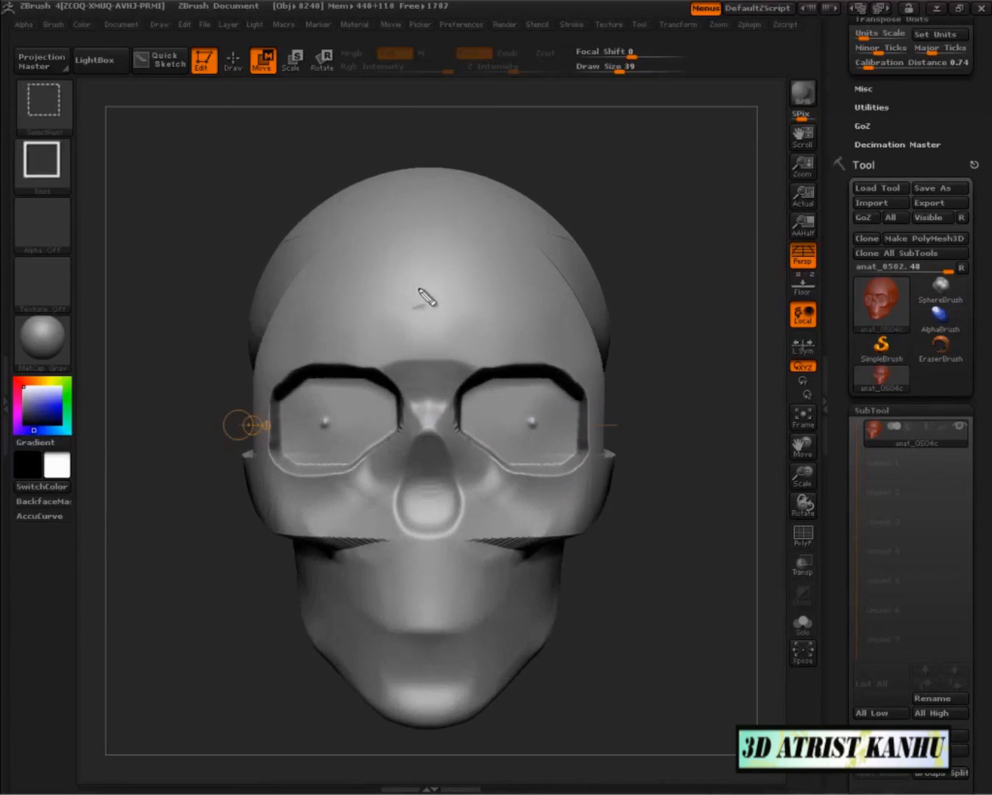
mouse_move(455, 190)
mouse_down()
mouse_move(394, 211)
mouse_move(487, 210)
mouse_move(459, 305)
mouse_move(430, 188)
mouse_up()
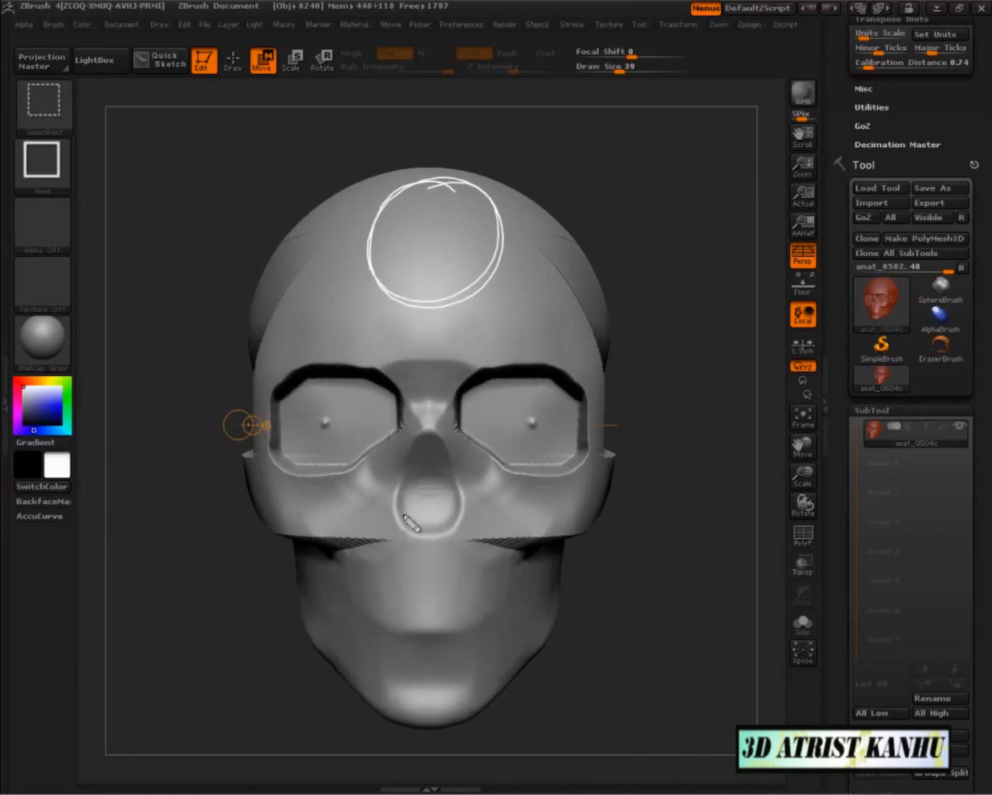
mouse_move(589, 358)
mouse_down()
mouse_move(577, 371)
mouse_move(590, 358)
mouse_up()
drag(288, 373, 290, 366)
drag(359, 365, 214, 272)
mouse_move(142, 232)
mouse_down()
mouse_move(153, 241)
mouse_move(215, 206)
mouse_move(226, 212)
mouse_up()
mouse_move(156, 273)
mouse_down()
mouse_move(151, 283)
mouse_move(166, 283)
mouse_move(182, 259)
mouse_move(195, 266)
mouse_move(208, 242)
mouse_move(241, 224)
mouse_move(243, 251)
mouse_move(289, 230)
mouse_move(299, 204)
mouse_up()
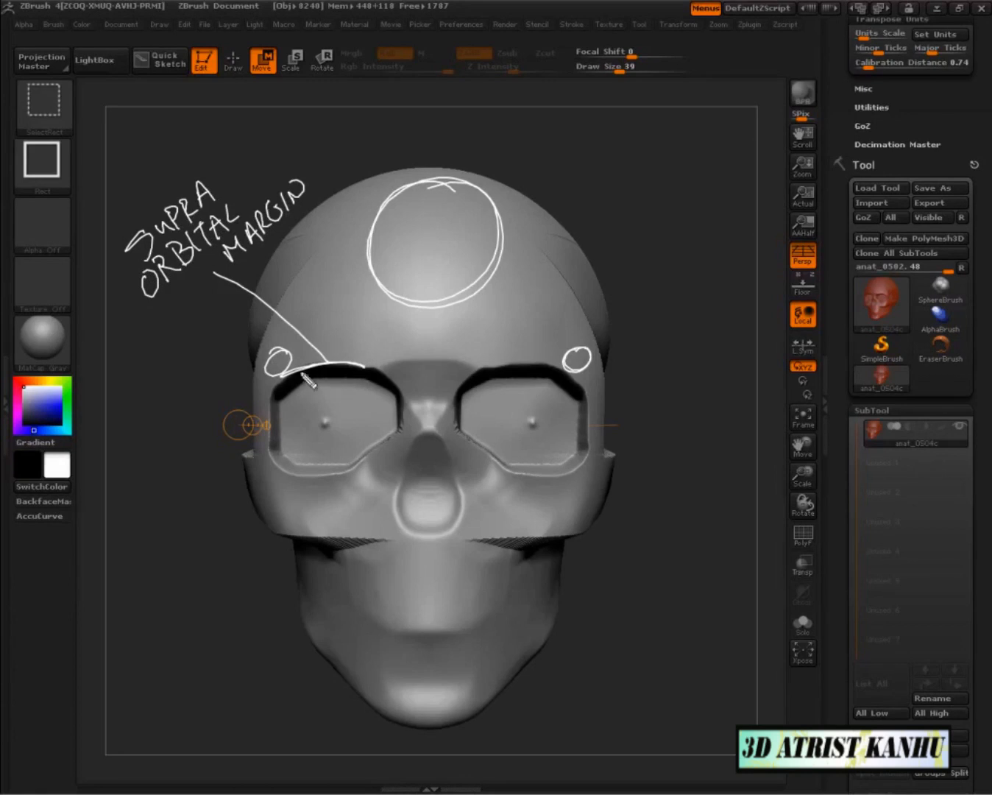
- Outline the glabella between the brows and add the labels "GLABELLA" and "SUPERCILLARY Arch" with leader lines
mouse_move(375, 359)
mouse_down()
mouse_move(357, 362)
mouse_move(390, 389)
mouse_move(479, 380)
mouse_move(359, 359)
mouse_up()
mouse_move(465, 372)
mouse_down()
mouse_move(619, 234)
mouse_move(696, 241)
mouse_up()
mouse_move(680, 235)
mouse_down()
mouse_move(736, 237)
mouse_move(747, 220)
mouse_move(767, 234)
mouse_move(796, 221)
mouse_move(786, 229)
mouse_up()
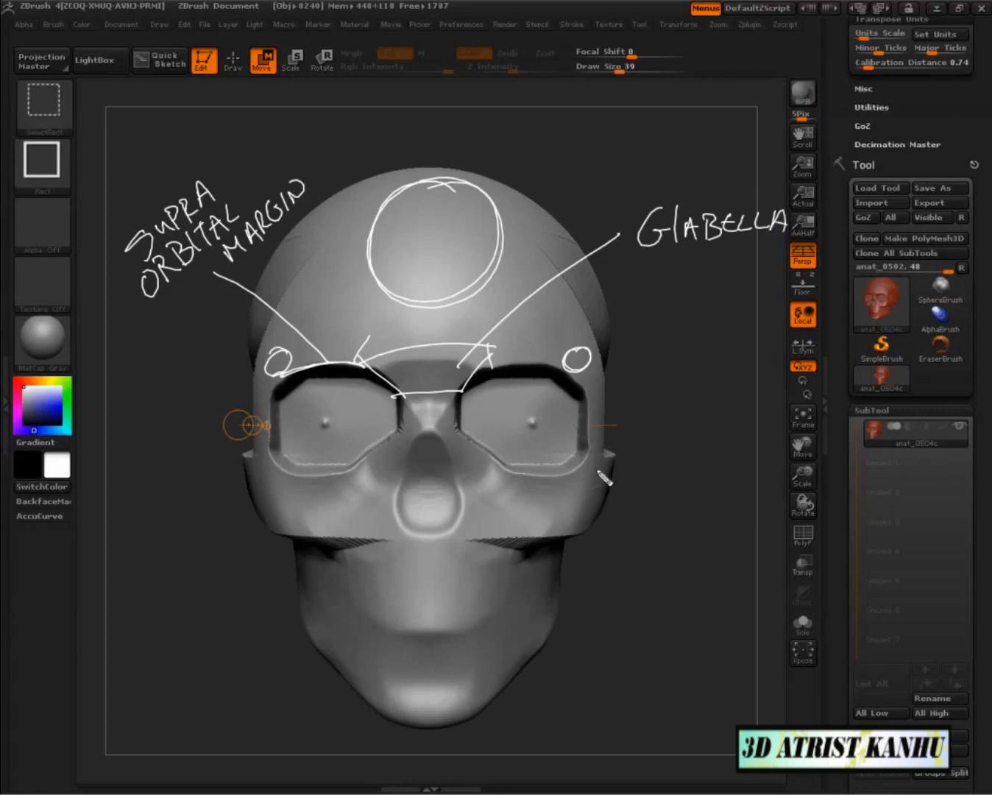
mouse_move(466, 332)
mouse_down()
mouse_move(575, 152)
mouse_move(647, 134)
mouse_move(688, 104)
mouse_move(739, 110)
mouse_move(758, 129)
mouse_move(665, 181)
mouse_move(680, 155)
mouse_move(709, 166)
mouse_up()
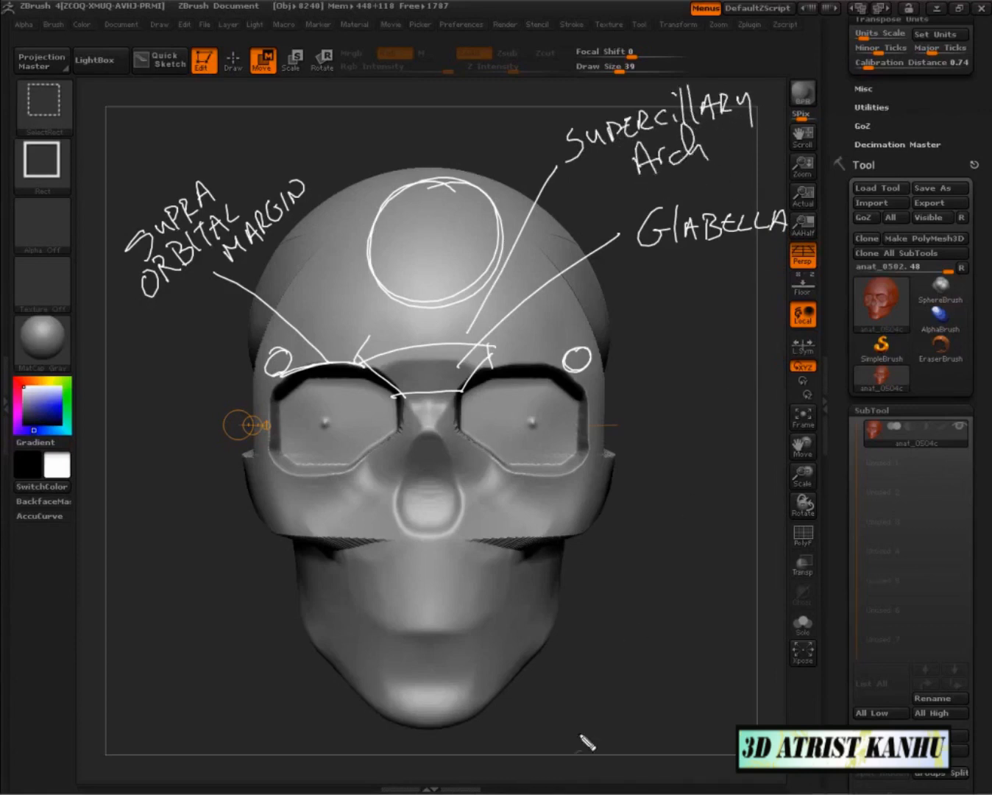
- Sketch a block diagram of the glabella and nose with two arches beside the skull, and draw matching arches above the glabella
mouse_move(735, 586)
mouse_down()
mouse_move(600, 586)
mouse_move(602, 611)
mouse_up()
mouse_move(736, 583)
mouse_down()
mouse_move(738, 611)
mouse_move(688, 670)
mouse_up()
mouse_move(591, 610)
mouse_down()
mouse_move(637, 650)
mouse_move(718, 648)
mouse_up()
drag(636, 650, 638, 729)
drag(713, 650, 708, 736)
drag(738, 583, 737, 624)
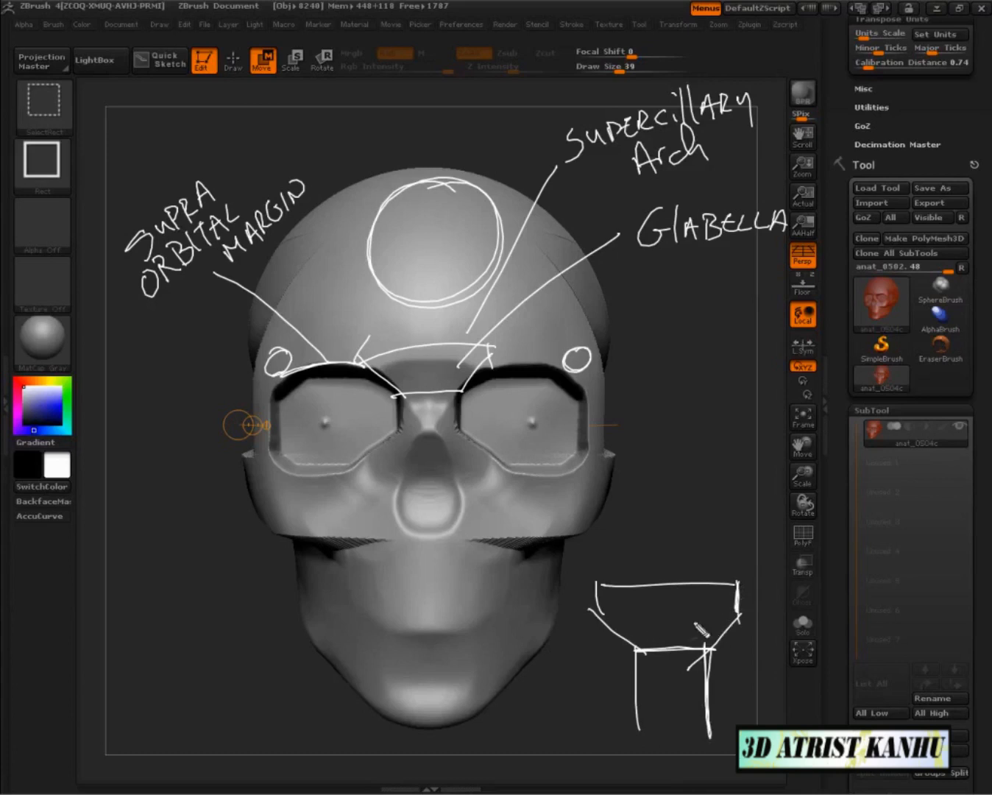
mouse_move(670, 582)
mouse_down()
mouse_move(718, 520)
mouse_move(765, 573)
mouse_up()
mouse_move(701, 524)
mouse_down()
mouse_move(670, 589)
mouse_move(648, 532)
mouse_up()
mouse_move(661, 581)
mouse_down()
mouse_move(579, 573)
mouse_move(666, 588)
mouse_move(575, 564)
mouse_up()
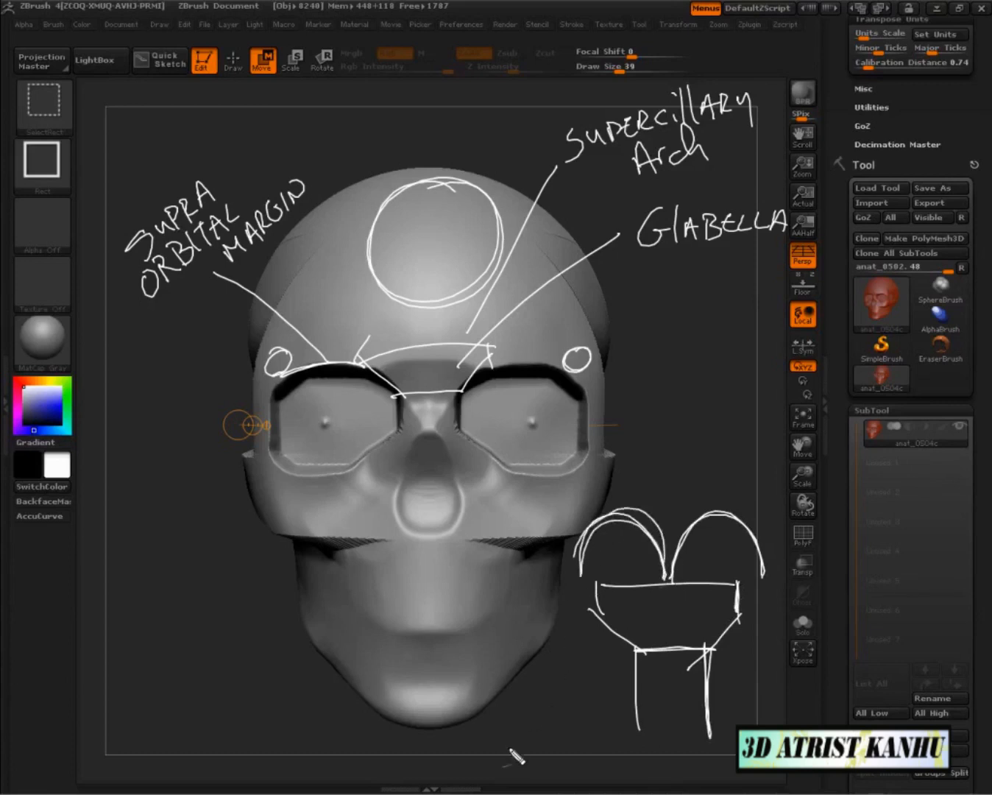
mouse_move(452, 353)
mouse_down()
mouse_move(508, 357)
mouse_move(445, 354)
mouse_move(379, 328)
mouse_move(430, 335)
mouse_move(366, 345)
mouse_up()
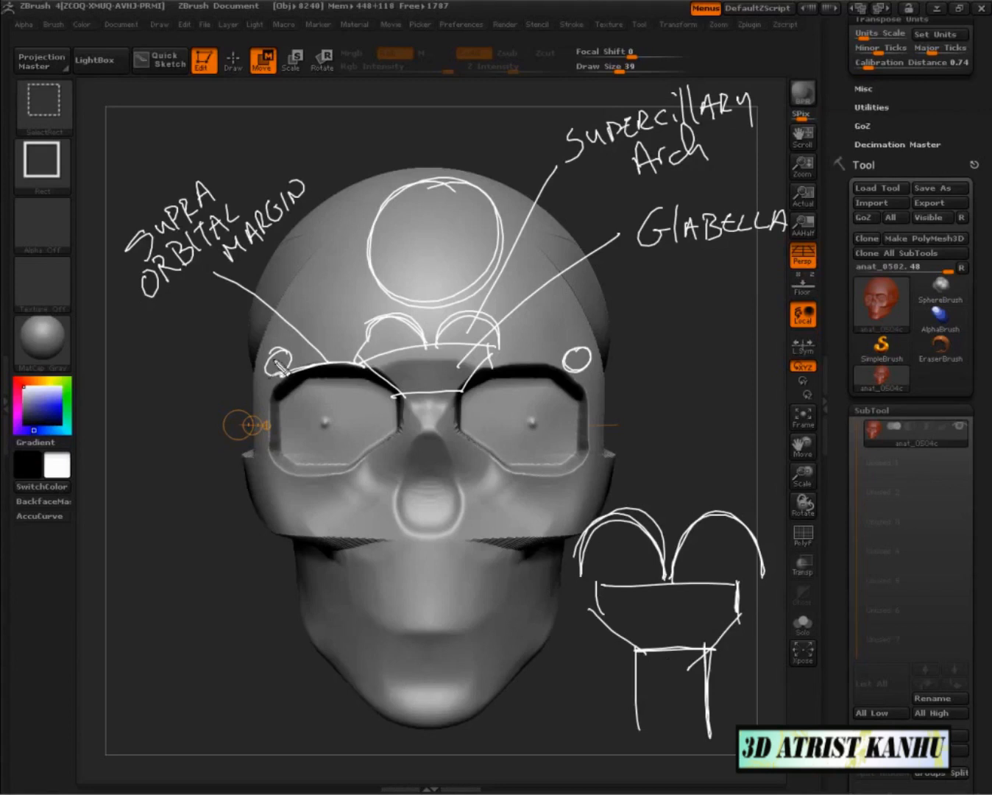
- Mark the temporal lines rising from both outer brow corners and the temple contours in red, and clear the annotations
mouse_move(267, 370)
mouse_down()
mouse_move(284, 313)
mouse_move(284, 255)
mouse_move(272, 359)
mouse_move(282, 255)
mouse_up()
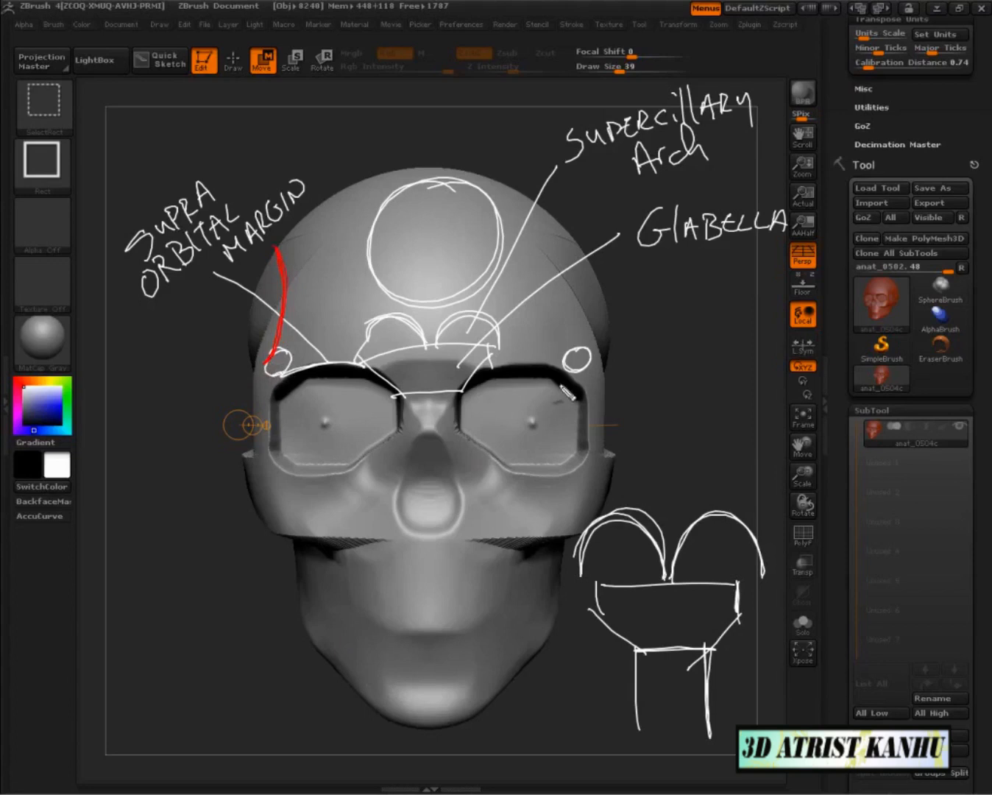
mouse_move(583, 352)
mouse_down()
mouse_move(591, 273)
mouse_move(583, 353)
mouse_up()
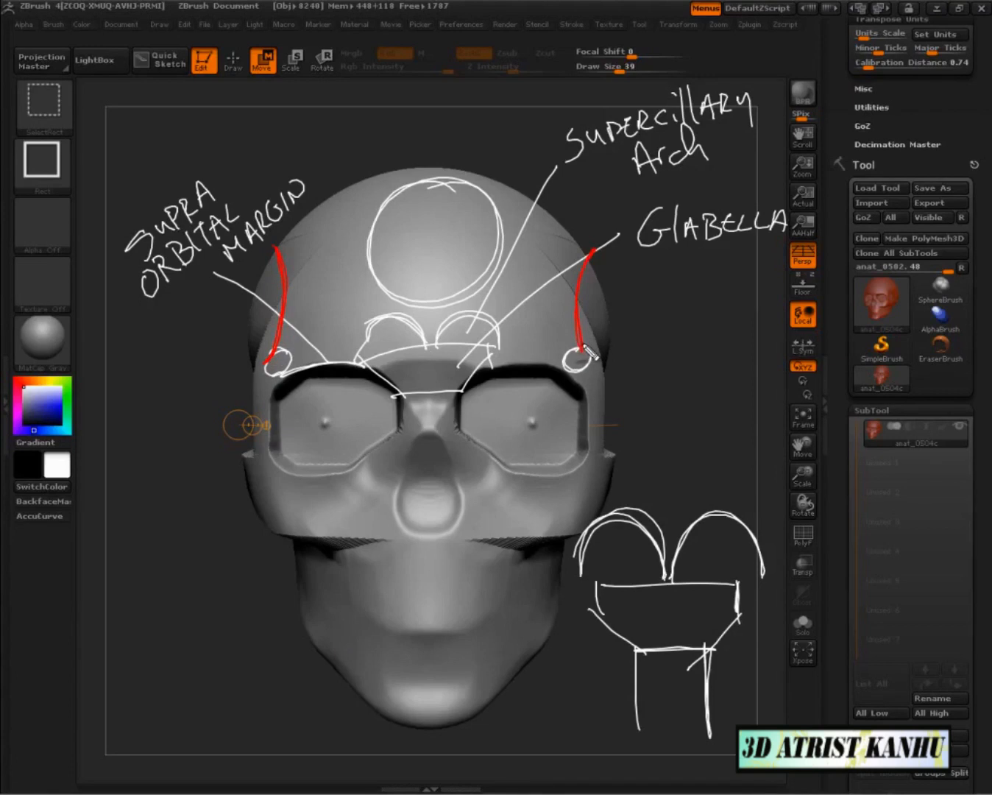
drag(284, 332, 254, 281)
mouse_move(312, 214)
mouse_down()
mouse_move(278, 248)
mouse_move(255, 305)
mouse_up()
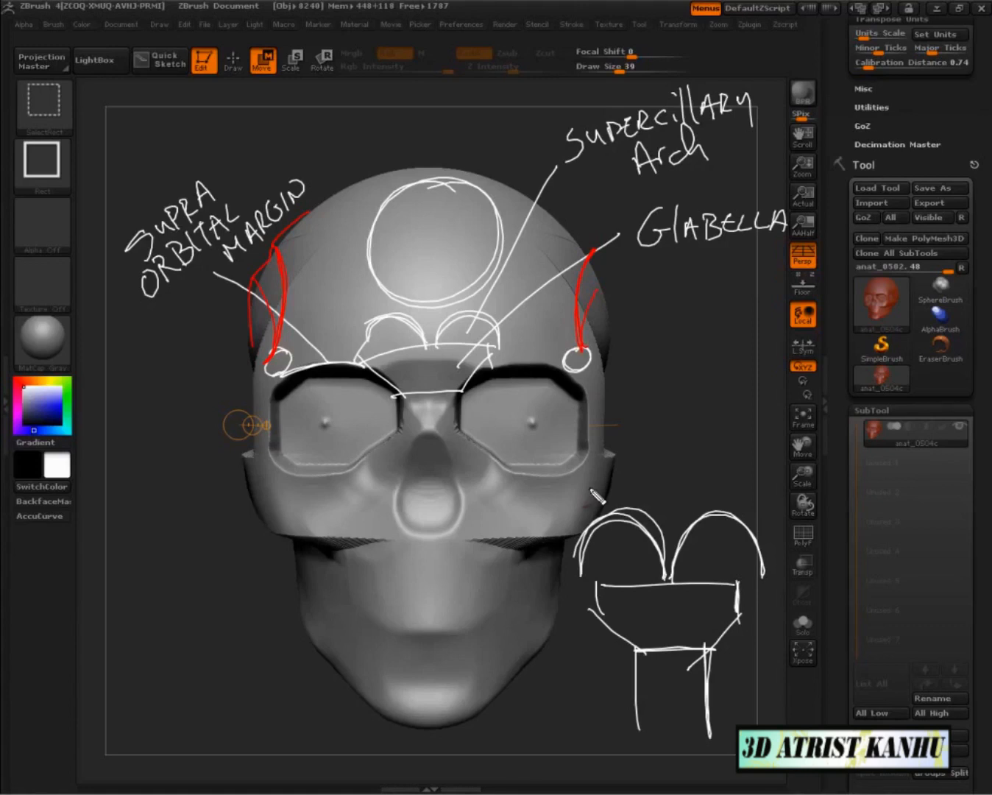
key(Escape)
- Set the brush draw size to 67, flatten the temple behind the outer brow corner, and smooth its upper transition
mouse_move(657, 590)
mouse_down()
mouse_move(642, 609)
mouse_move(663, 635)
mouse_move(592, 628)
mouse_up()
key(q)
drag(692, 620, 618, 635)
key(s)
mouse_move(457, 354)
mouse_down()
mouse_move(469, 355)
mouse_move(433, 295)
mouse_move(443, 292)
mouse_move(453, 346)
mouse_up()
mouse_move(688, 441)
mouse_down()
mouse_move(705, 444)
mouse_move(693, 474)
mouse_move(637, 504)
mouse_move(704, 472)
mouse_up()
drag(325, 315, 316, 329)
drag(317, 277, 306, 318)
shift+drag(348, 239, 355, 221)
shift+drag(301, 194, 271, 191)
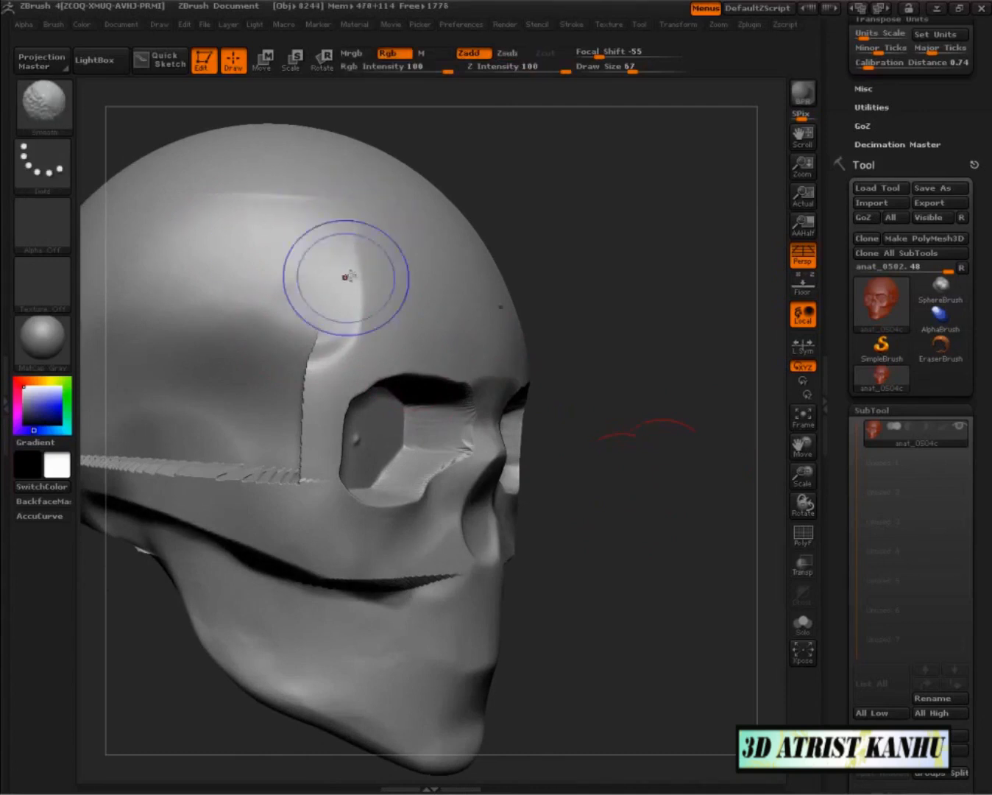
- View the skull from below and trace the curve of the brow across both eye sockets in white
alt+drag(537, 321, 553, 375)
mouse_move(658, 510)
mouse_down()
mouse_move(634, 500)
mouse_move(635, 538)
mouse_move(654, 424)
mouse_move(665, 492)
mouse_move(702, 491)
mouse_up()
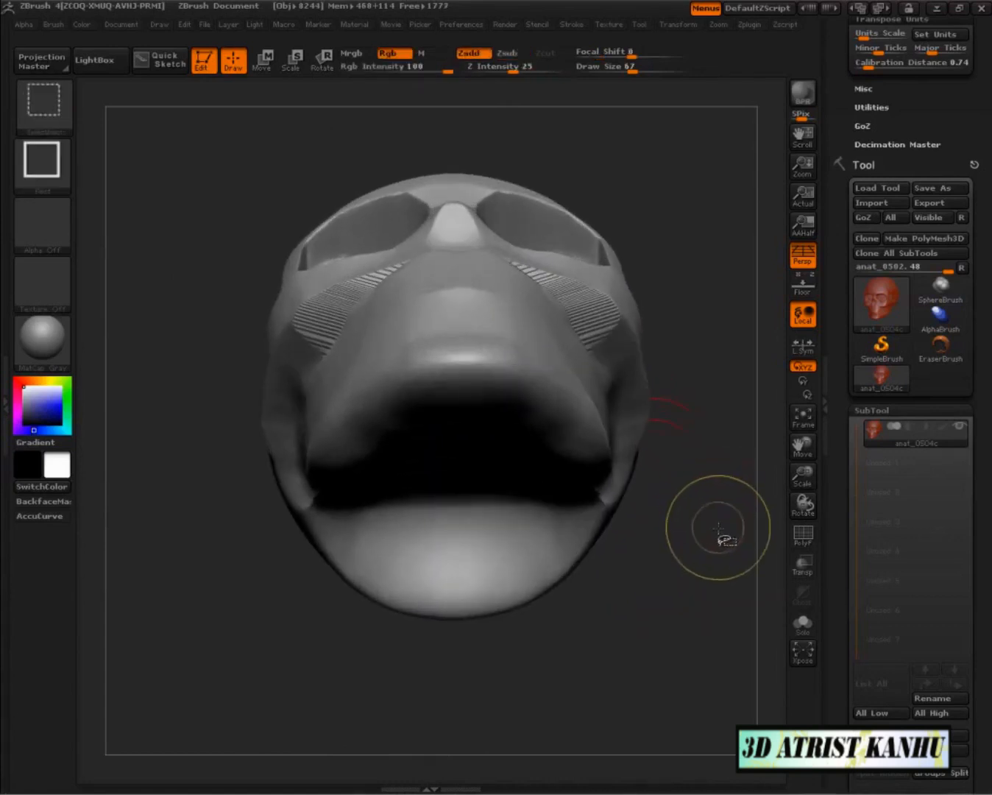
mouse_move(621, 257)
mouse_down()
mouse_move(562, 216)
mouse_move(388, 206)
mouse_move(296, 249)
mouse_up()
drag(458, 190, 620, 262)
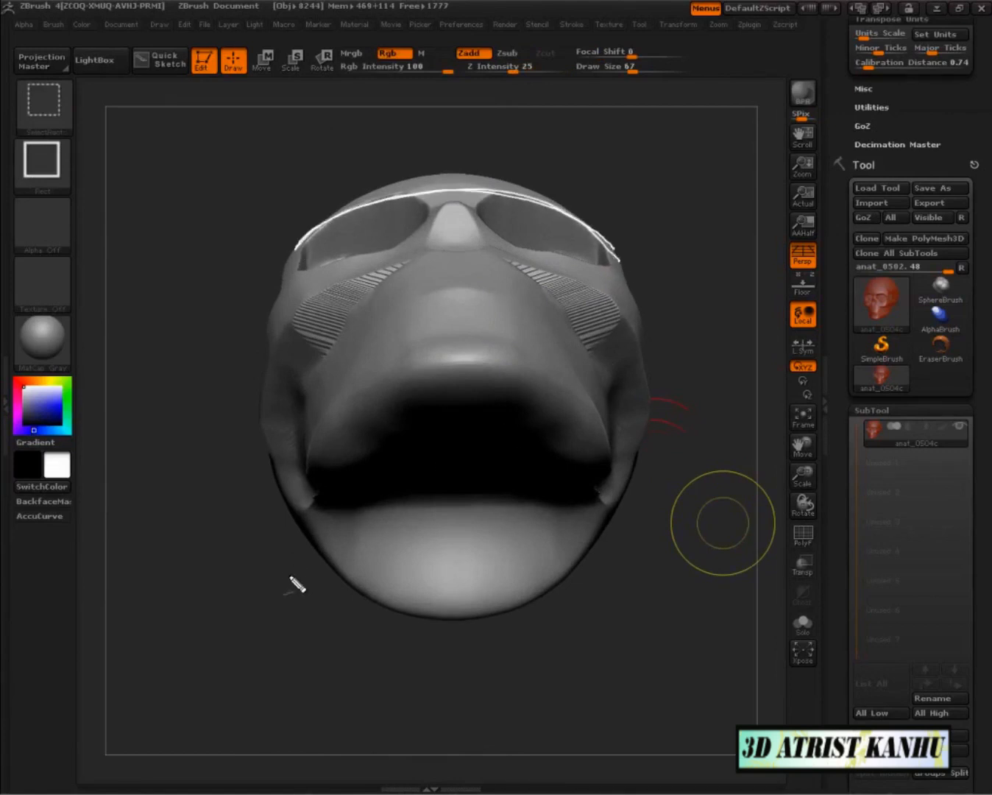
- Mark the glabella, two forward arrows and the receding outer brow corners in red, and clear the annotations
mouse_move(511, 185)
mouse_down()
mouse_move(396, 189)
mouse_move(485, 182)
mouse_move(491, 222)
mouse_move(459, 183)
mouse_up()
mouse_move(378, 221)
mouse_down()
mouse_move(373, 176)
mouse_move(380, 184)
mouse_up()
drag(542, 222, 542, 176)
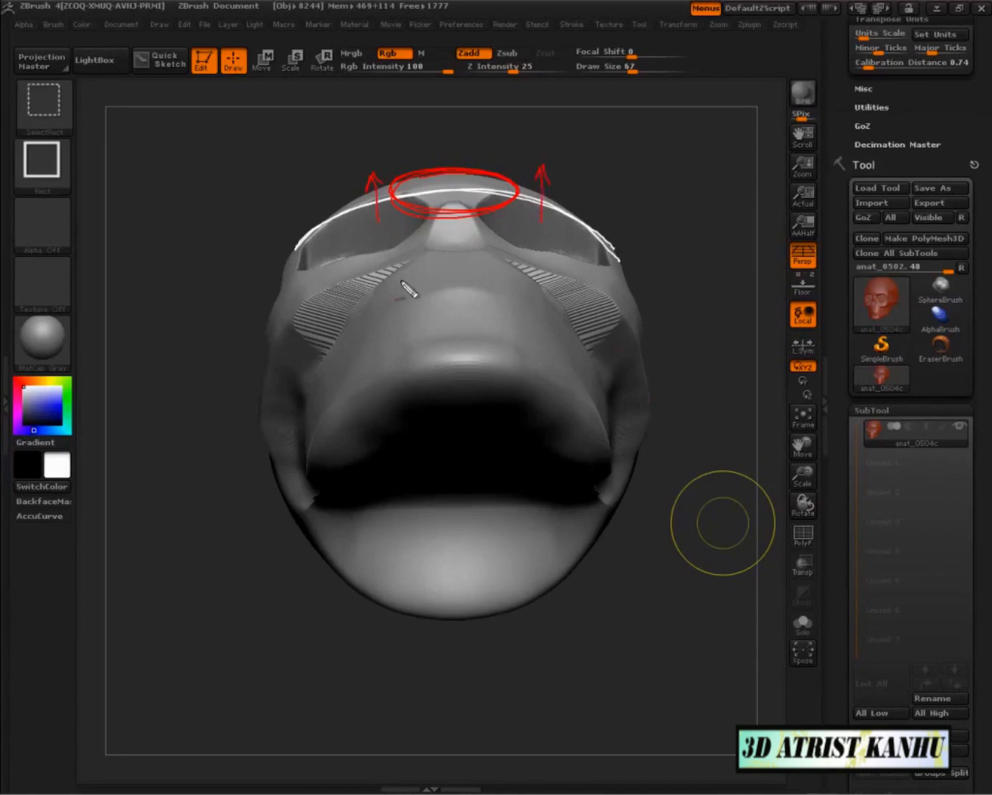
drag(297, 248, 334, 225)
drag(578, 223, 615, 255)
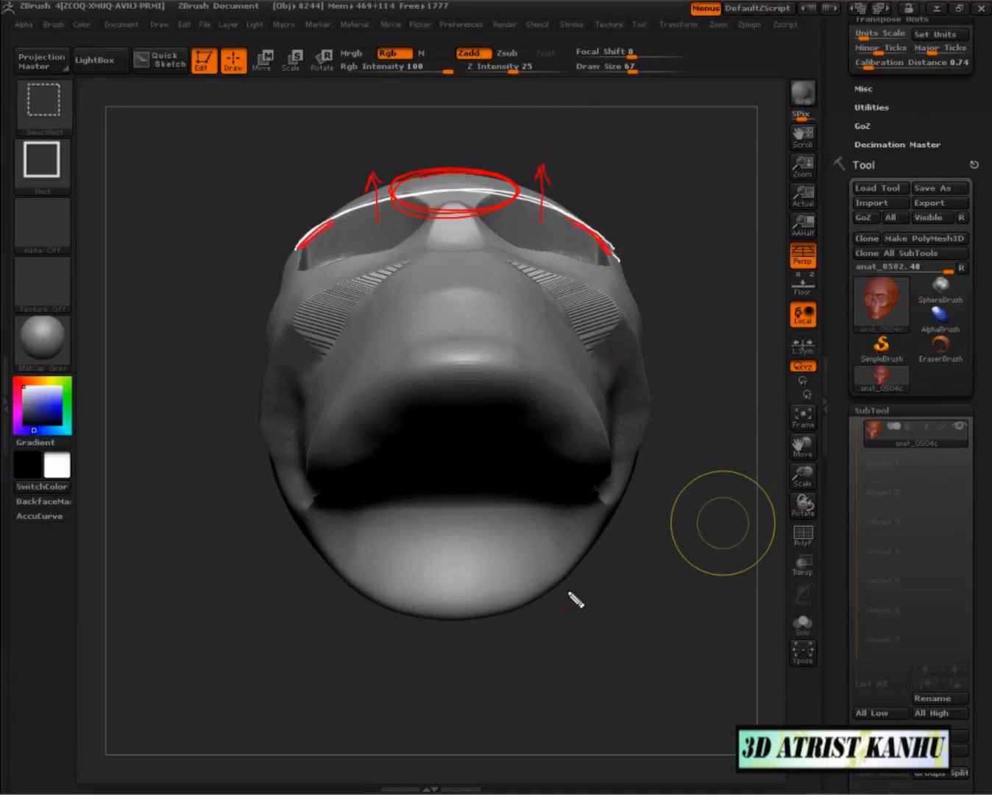
key(Escape)
- Set the brush draw size to 87 and flatten the temple and side of the cranium with the TrimDynamic brush
mouse_move(716, 343)
mouse_down()
mouse_move(714, 503)
mouse_move(696, 521)
mouse_up()
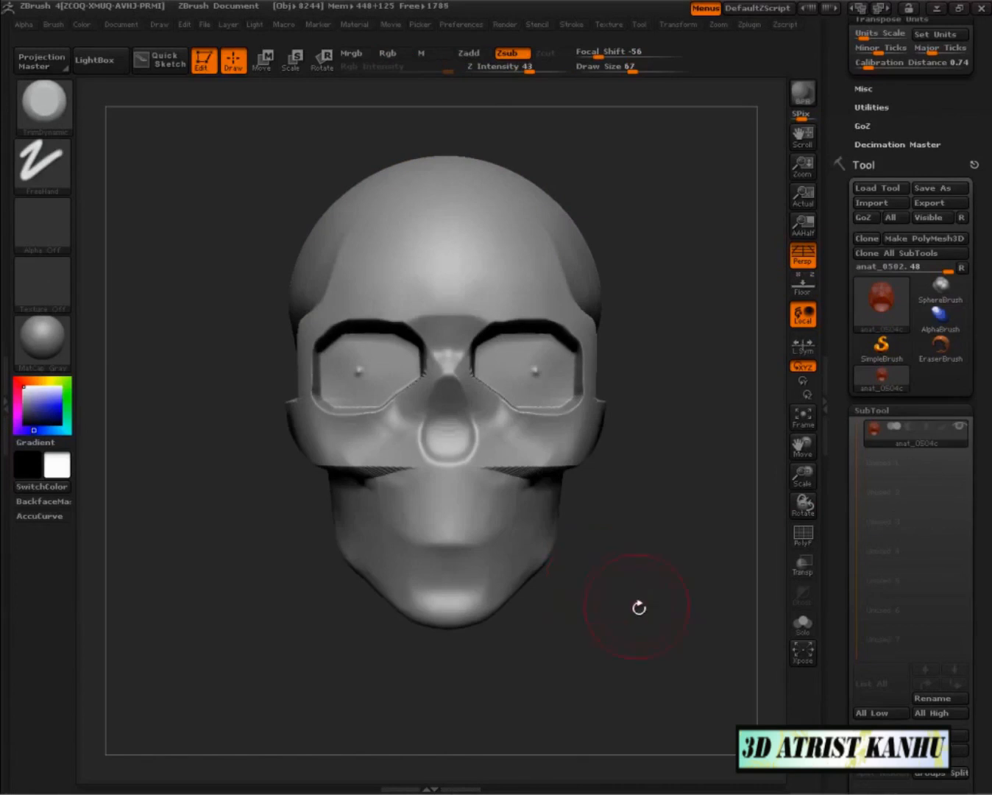
mouse_move(638, 633)
mouse_down()
mouse_move(693, 658)
mouse_move(660, 648)
mouse_move(677, 630)
mouse_move(662, 629)
mouse_move(666, 594)
mouse_move(687, 623)
mouse_move(677, 588)
mouse_move(703, 506)
mouse_move(655, 588)
mouse_up()
key(s)
mouse_move(569, 333)
mouse_down()
mouse_move(579, 334)
mouse_move(538, 337)
mouse_move(533, 325)
mouse_move(565, 274)
mouse_up()
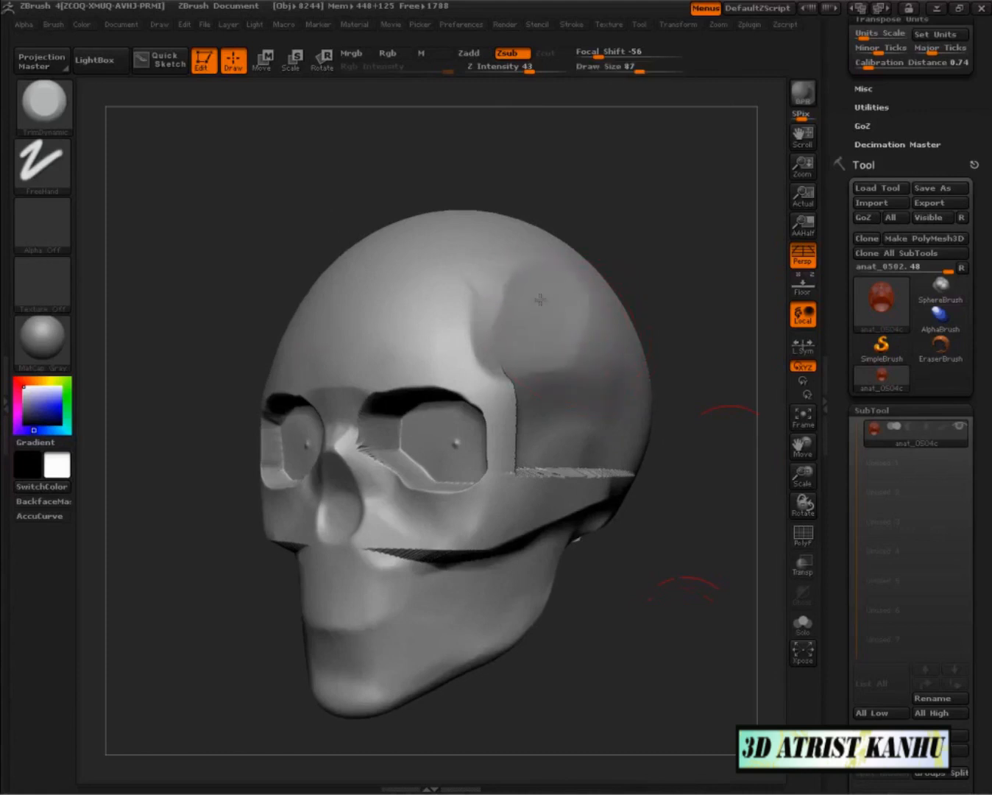
mouse_move(659, 288)
mouse_down()
mouse_move(697, 243)
mouse_move(681, 314)
mouse_up()
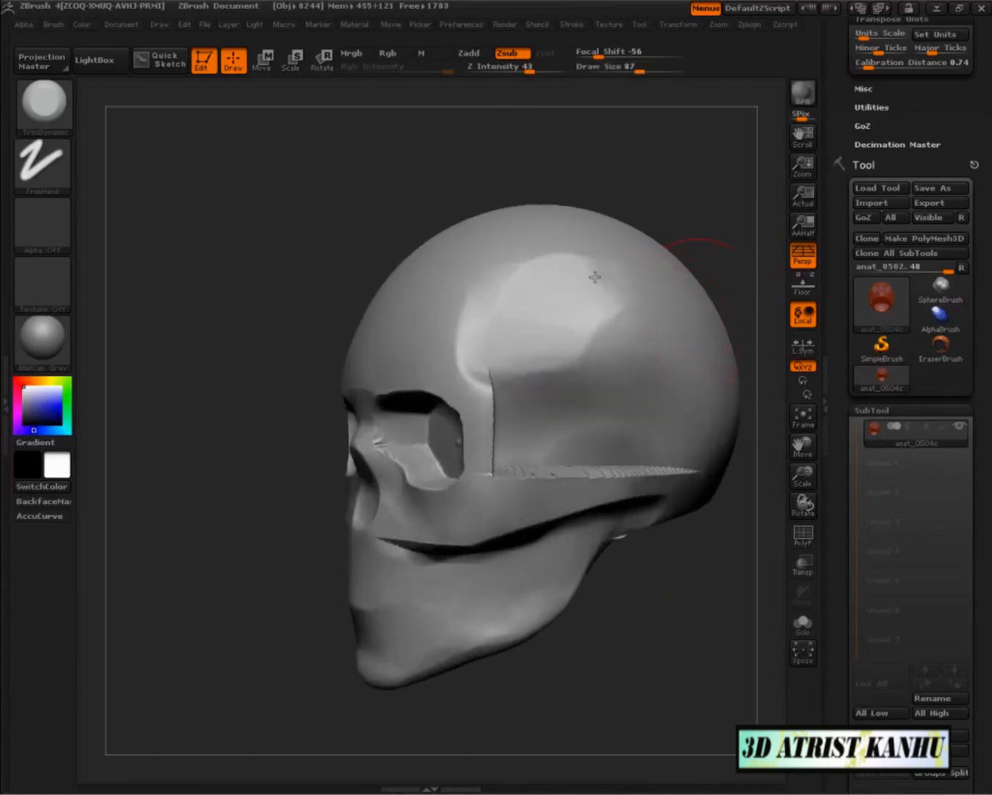
mouse_move(595, 198)
alt+mouse_down()
mouse_move(559, 182)
mouse_move(455, 174)
alt+mouse_up()
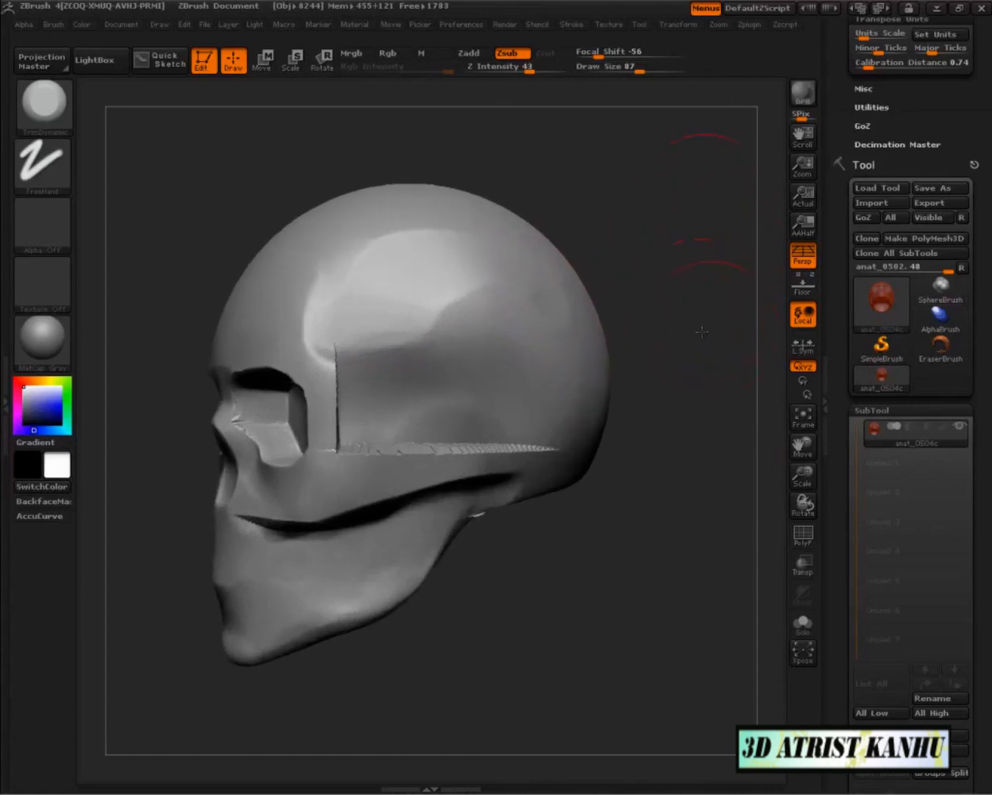
drag(648, 198, 596, 202)
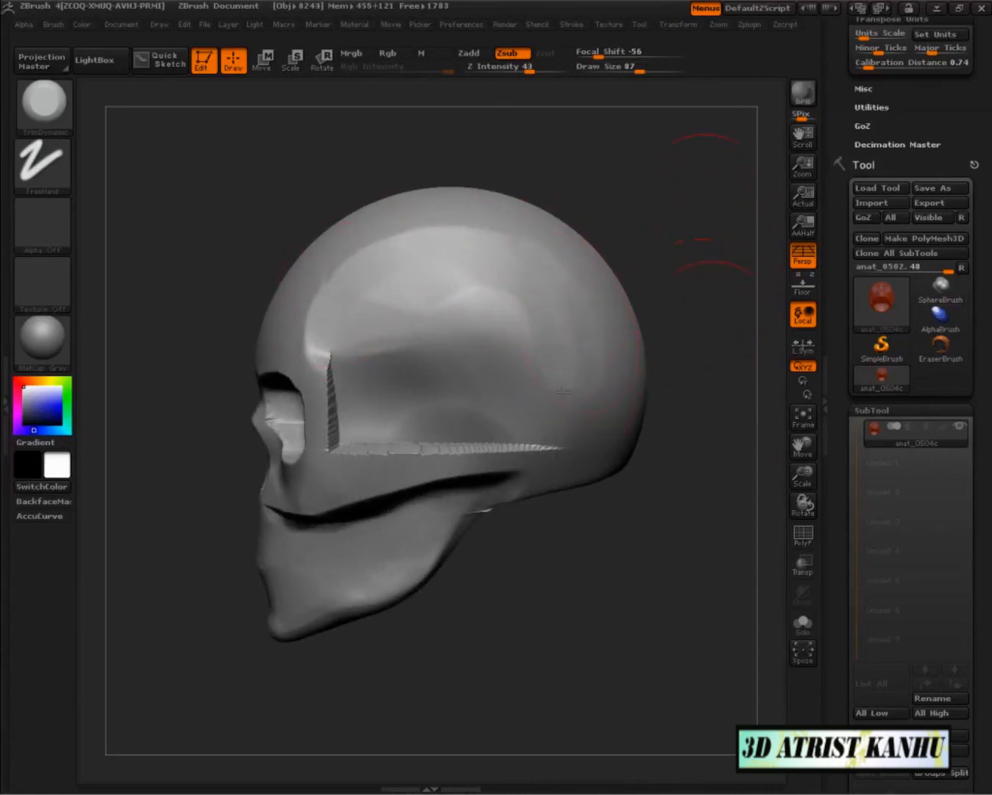
mouse_move(435, 320)
mouse_down()
mouse_move(517, 324)
mouse_move(401, 345)
mouse_up()
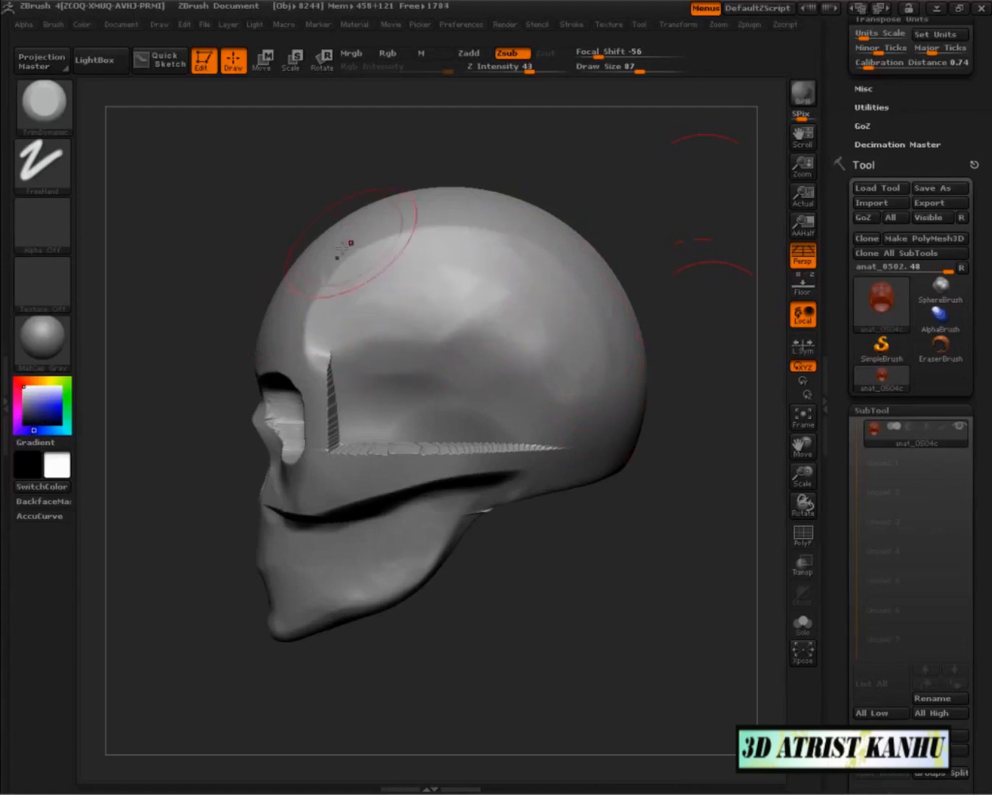
- Smooth the jagged ledge above the cheekbone and the vertical step behind the outer rim of the eye socket
mouse_move(577, 621)
mouse_down()
mouse_move(644, 627)
mouse_move(604, 663)
mouse_move(641, 609)
mouse_move(663, 611)
mouse_up()
shift+drag(583, 433, 465, 432)
drag(658, 537, 514, 531)
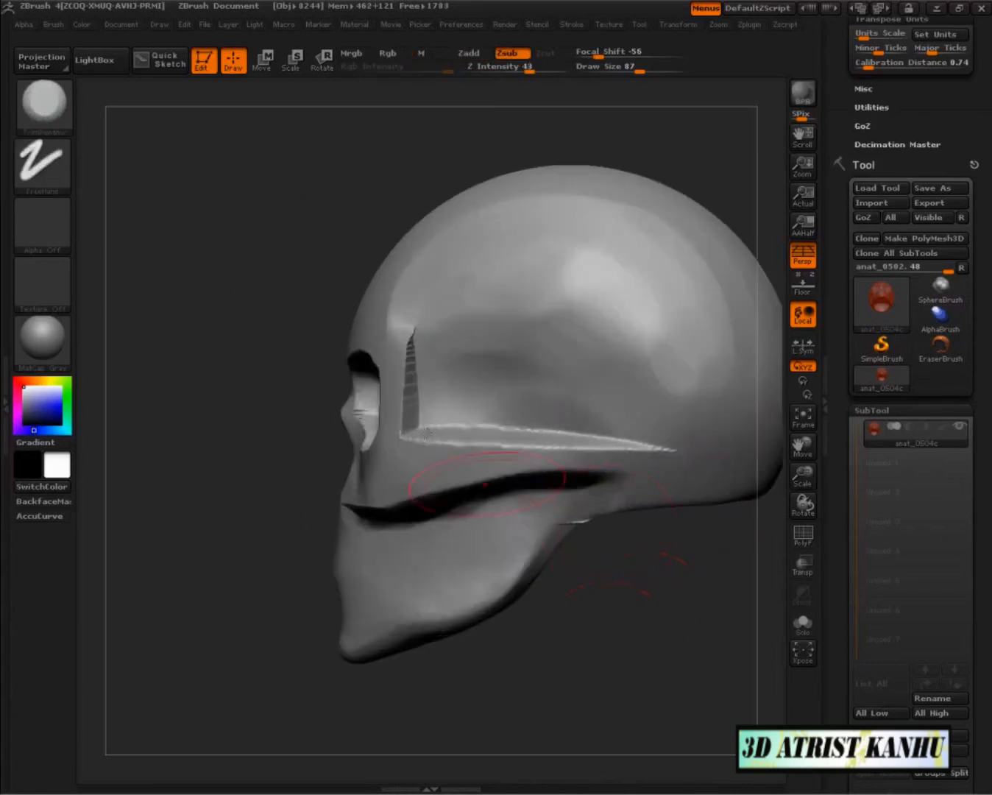
mouse_move(416, 400)
shift+mouse_down()
mouse_move(430, 371)
mouse_move(506, 424)
mouse_move(633, 443)
mouse_move(471, 428)
shift+mouse_up()
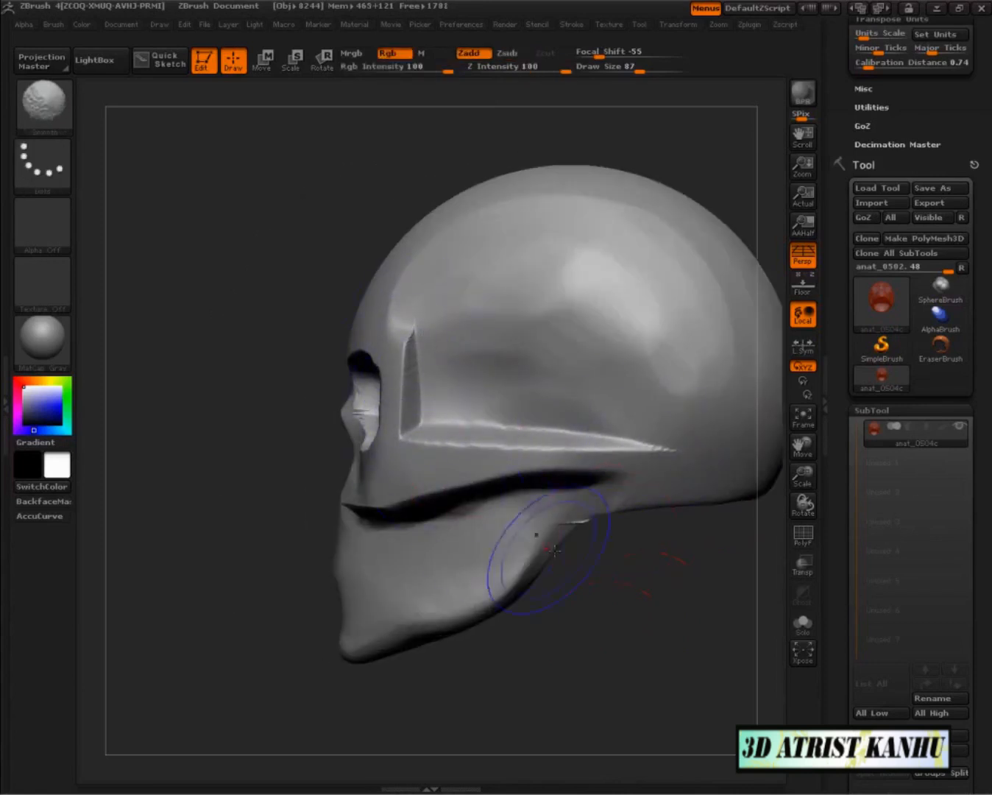
- From the front, circle the forehead and trace the stepped contour from the forehead past the outer brow corner and cheekbone in white
mouse_move(649, 621)
alt+mouse_down()
mouse_move(621, 586)
mouse_move(665, 593)
mouse_move(677, 648)
mouse_move(593, 579)
mouse_move(642, 600)
mouse_move(674, 633)
mouse_move(648, 625)
mouse_move(624, 601)
alt+mouse_up()
alt+drag(598, 544, 616, 564)
alt+drag(602, 516, 678, 596)
alt+drag(658, 650, 647, 611)
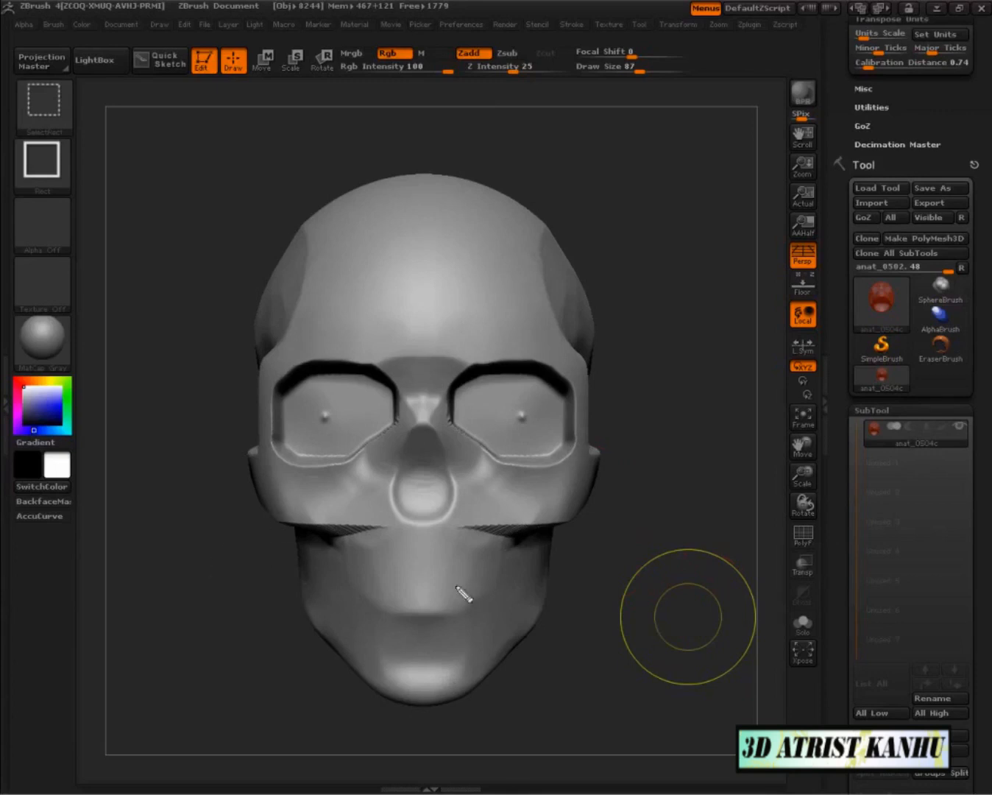
mouse_move(441, 225)
mouse_down()
mouse_move(386, 220)
mouse_move(431, 199)
mouse_move(453, 315)
mouse_move(447, 198)
mouse_up()
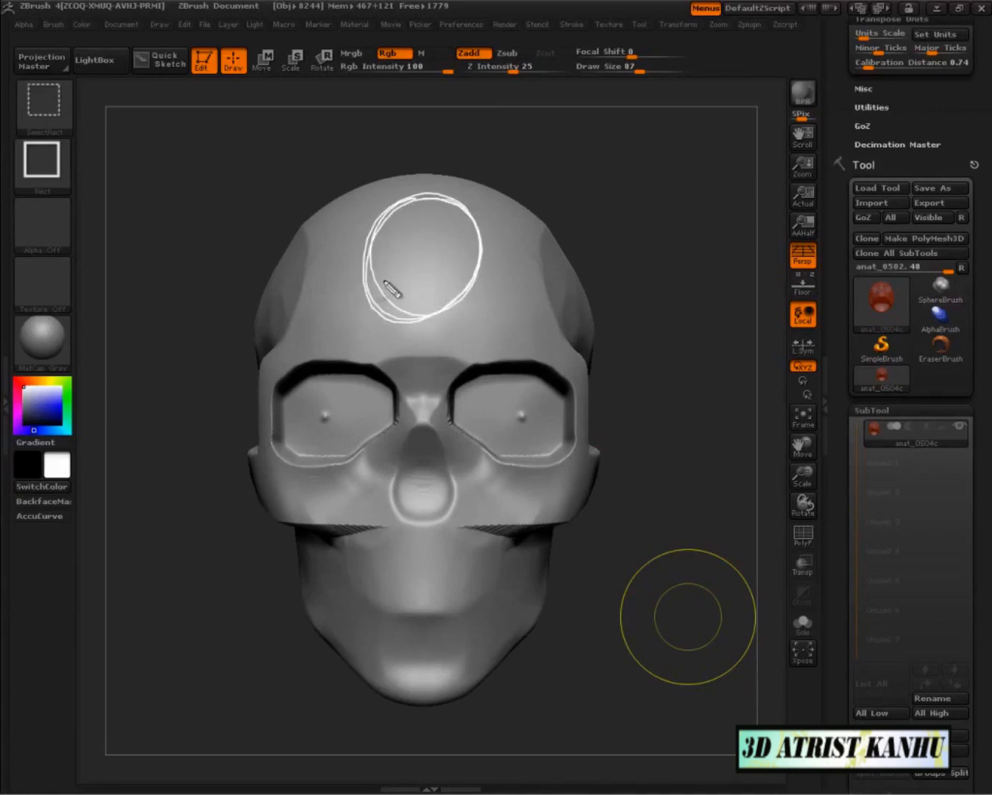
drag(383, 211, 324, 321)
mouse_move(378, 207)
mouse_down()
mouse_move(346, 246)
mouse_move(327, 317)
mouse_move(288, 337)
mouse_move(277, 452)
mouse_move(250, 454)
mouse_move(229, 592)
mouse_up()
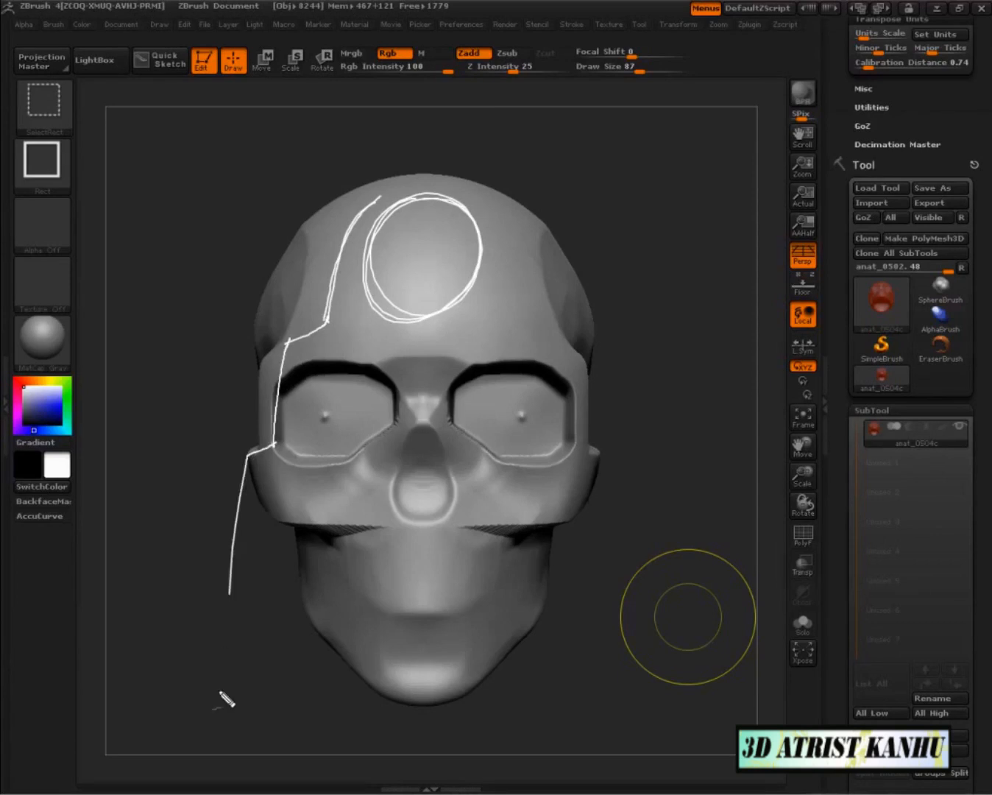
mouse_move(229, 594)
mouse_down()
mouse_move(273, 450)
mouse_move(285, 359)
mouse_move(344, 278)
mouse_move(440, 181)
mouse_up()
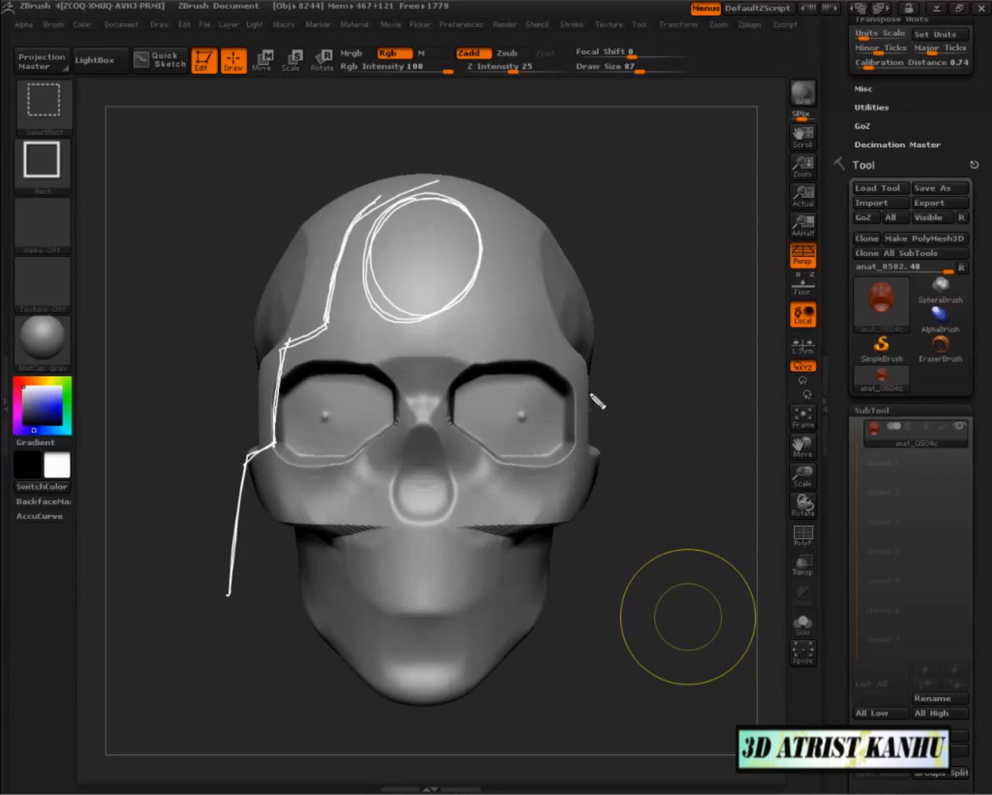
- Mark the outer eye socket edge as a straight line, replace it with a curve from brow to cheekbone, and clear the annotations
drag(585, 362, 585, 517)
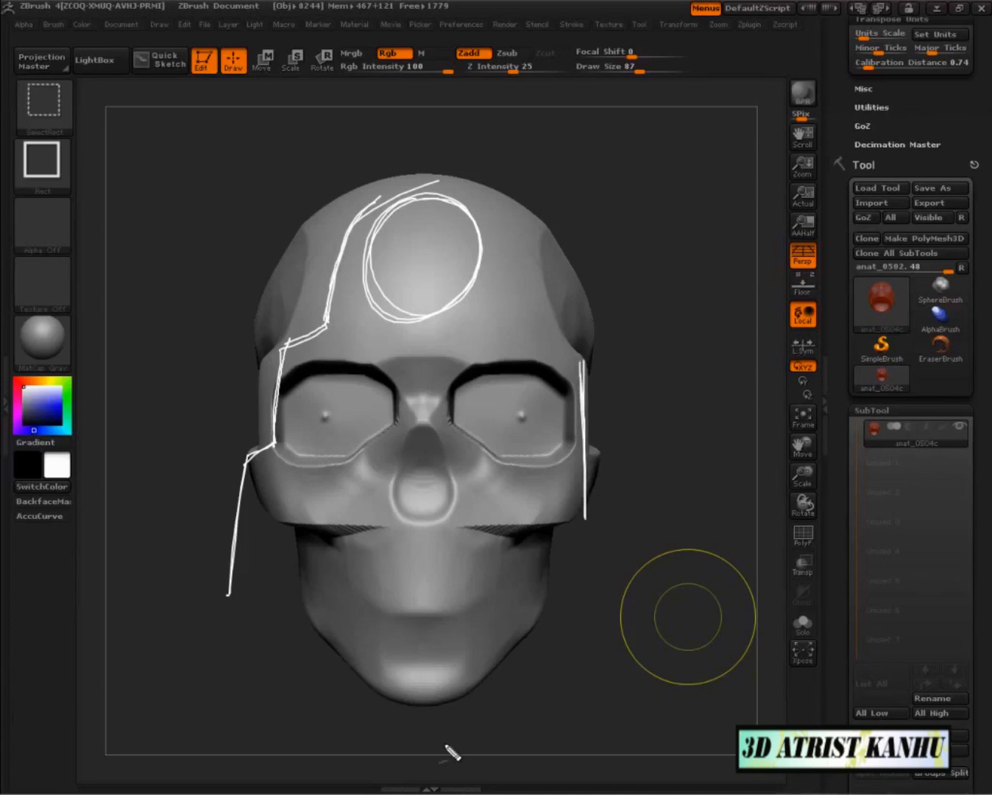
key(ctrl+z)
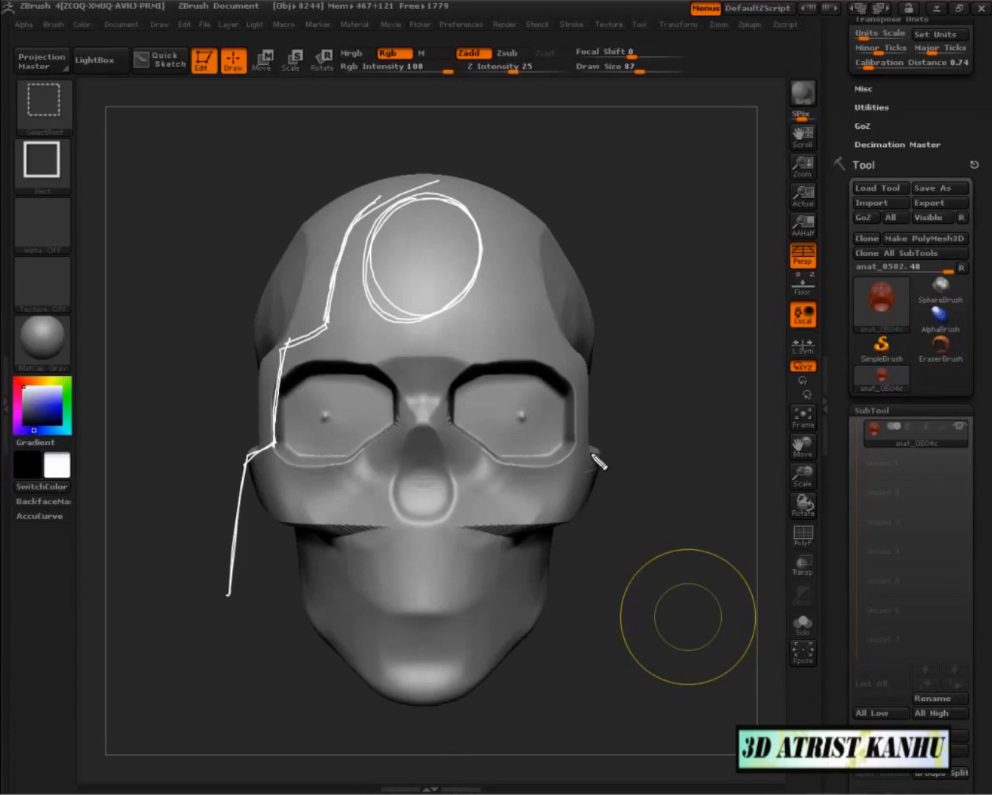
mouse_move(592, 458)
mouse_down()
mouse_move(545, 350)
mouse_move(581, 416)
mouse_move(588, 509)
mouse_move(597, 415)
mouse_move(503, 351)
mouse_up()
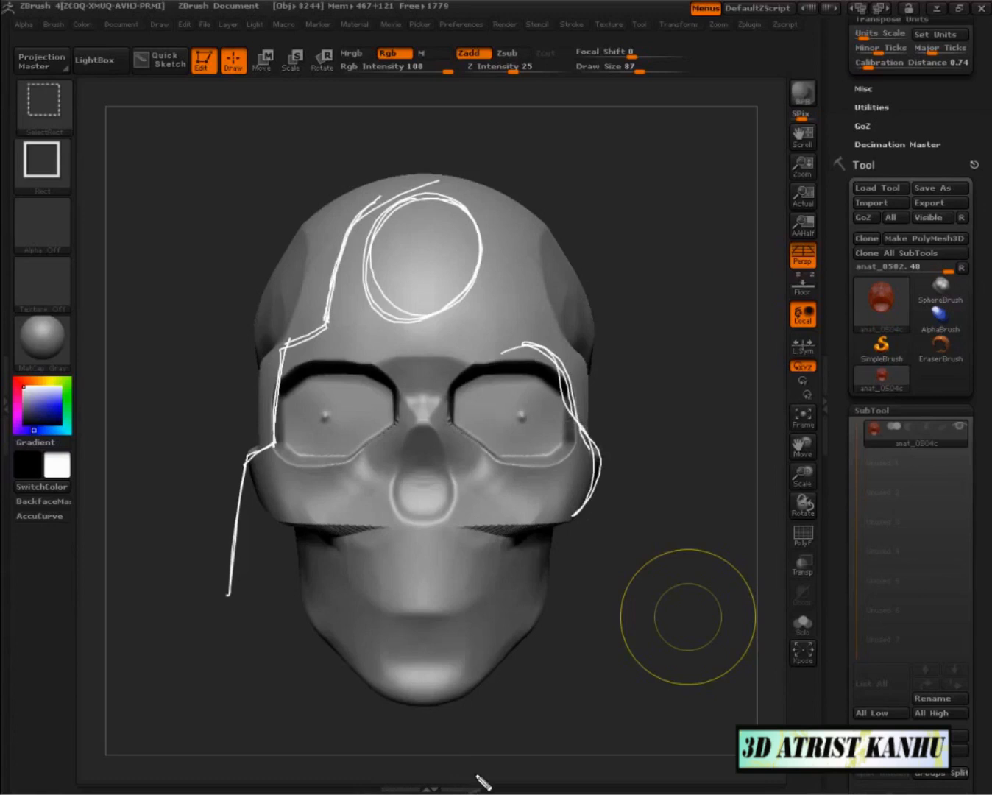
key(ctrl+z)
key(ctrl+z)
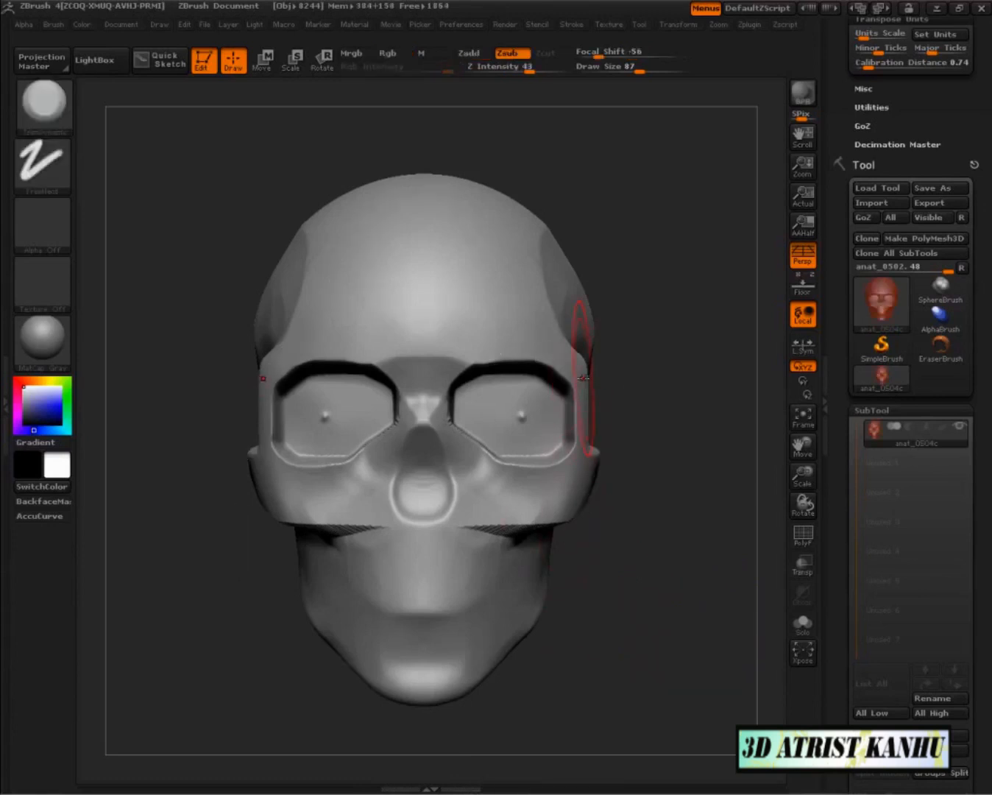
- Pull the upper outer rims of the eye sockets slightly inward with the Move brush, mark the slanted edge in white, and clear it
key(b)
key(m)
key(v)
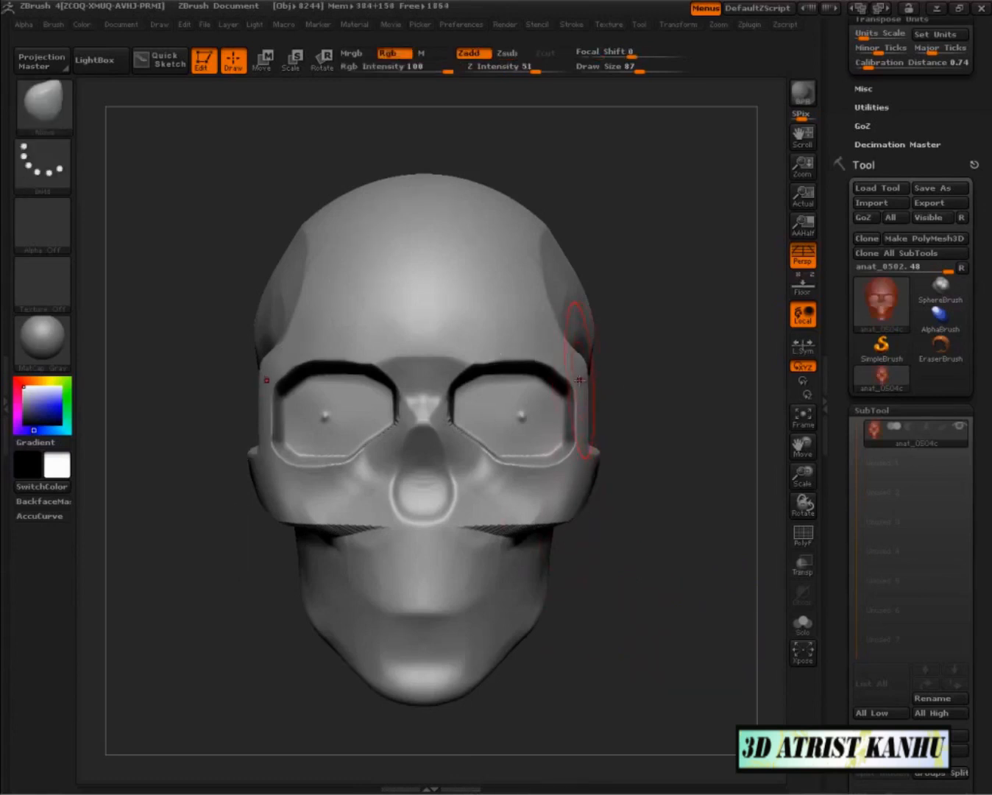
drag(577, 378, 576, 373)
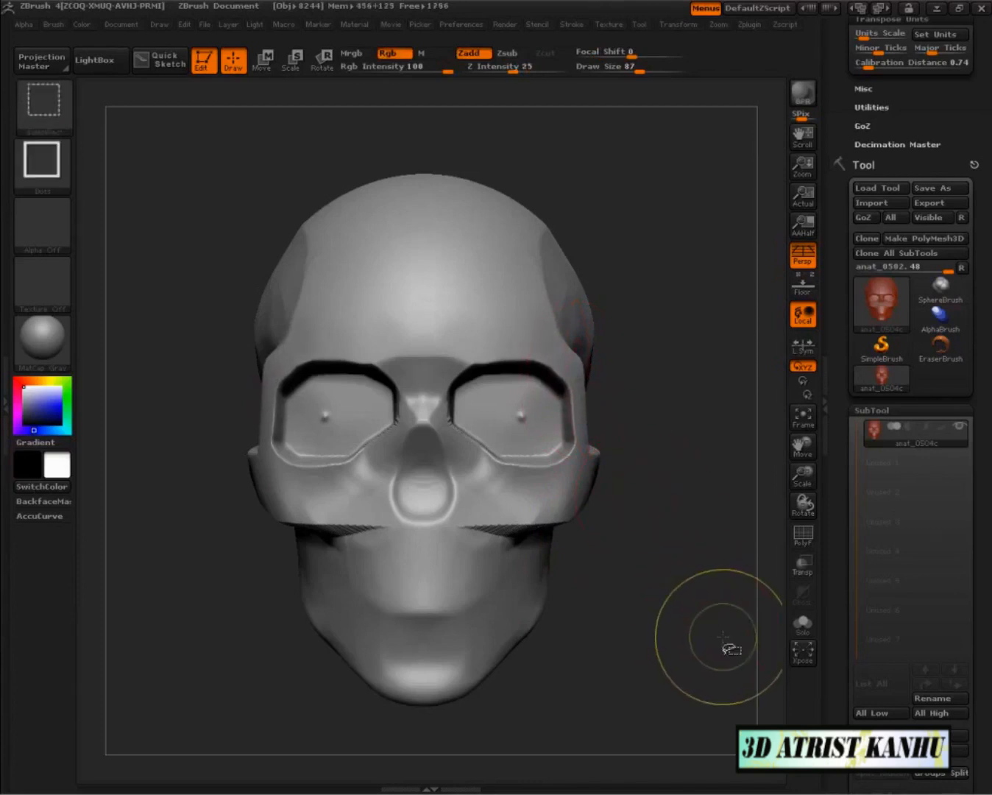
ctrl+shift+drag(589, 450, 587, 360)
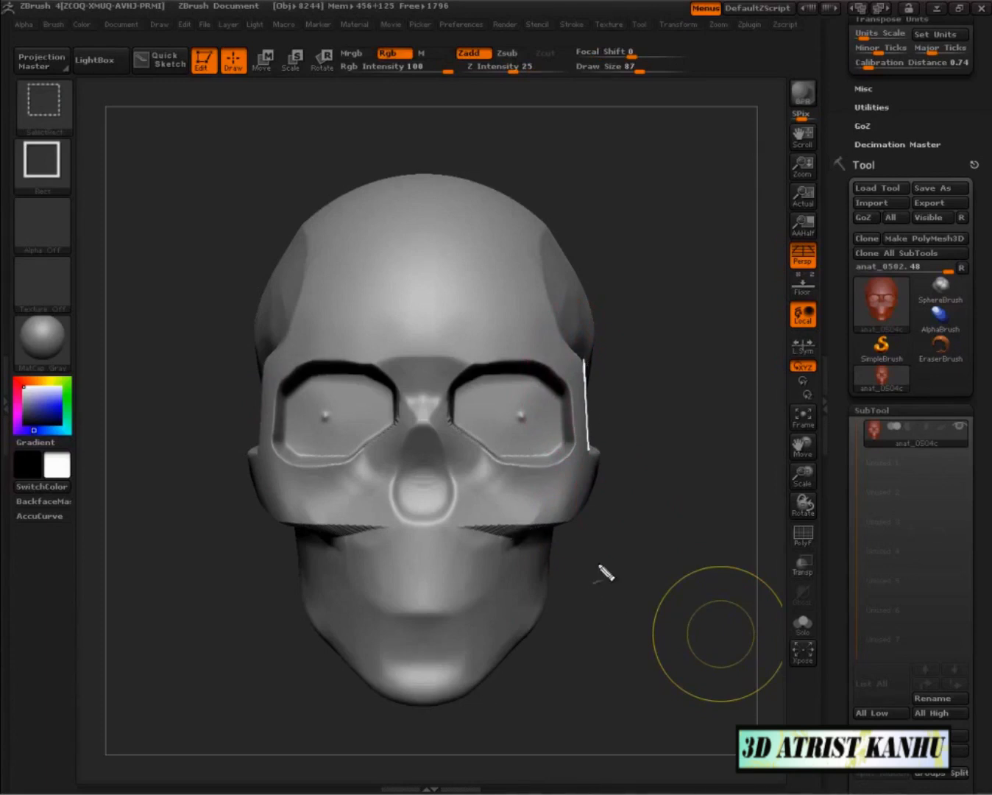
key(Escape)
- Check the skull from several angles, set the Move brush draw size to 30, and adjust the inner eye socket beside the nasal bridge
drag(641, 577, 614, 505)
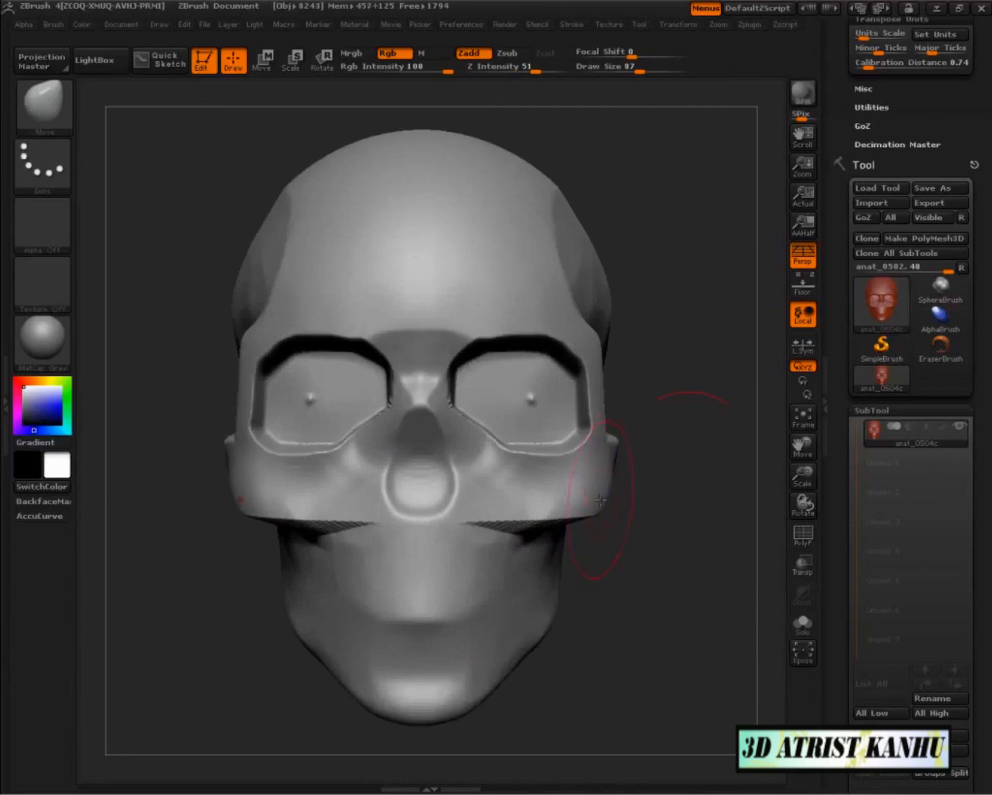
drag(665, 520, 600, 578)
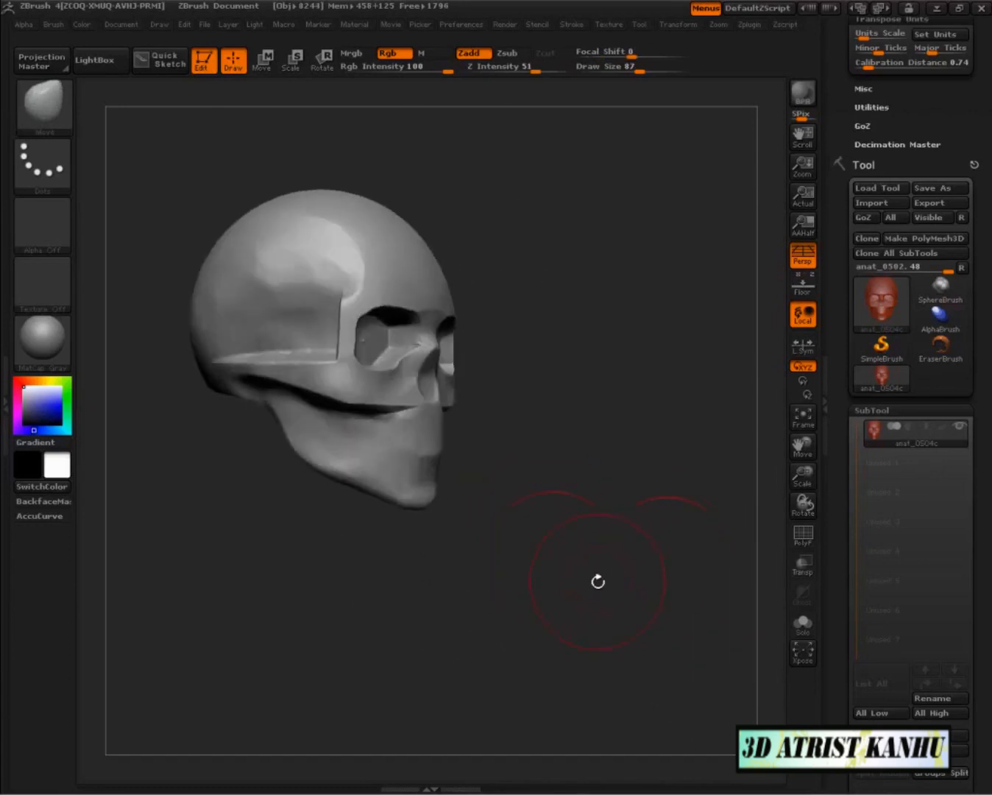
mouse_move(587, 650)
mouse_down()
mouse_move(626, 651)
mouse_move(665, 631)
mouse_move(656, 633)
mouse_move(677, 636)
mouse_move(622, 629)
mouse_move(633, 638)
mouse_move(567, 510)
mouse_move(606, 620)
mouse_move(593, 589)
mouse_move(618, 578)
mouse_move(612, 572)
mouse_up()
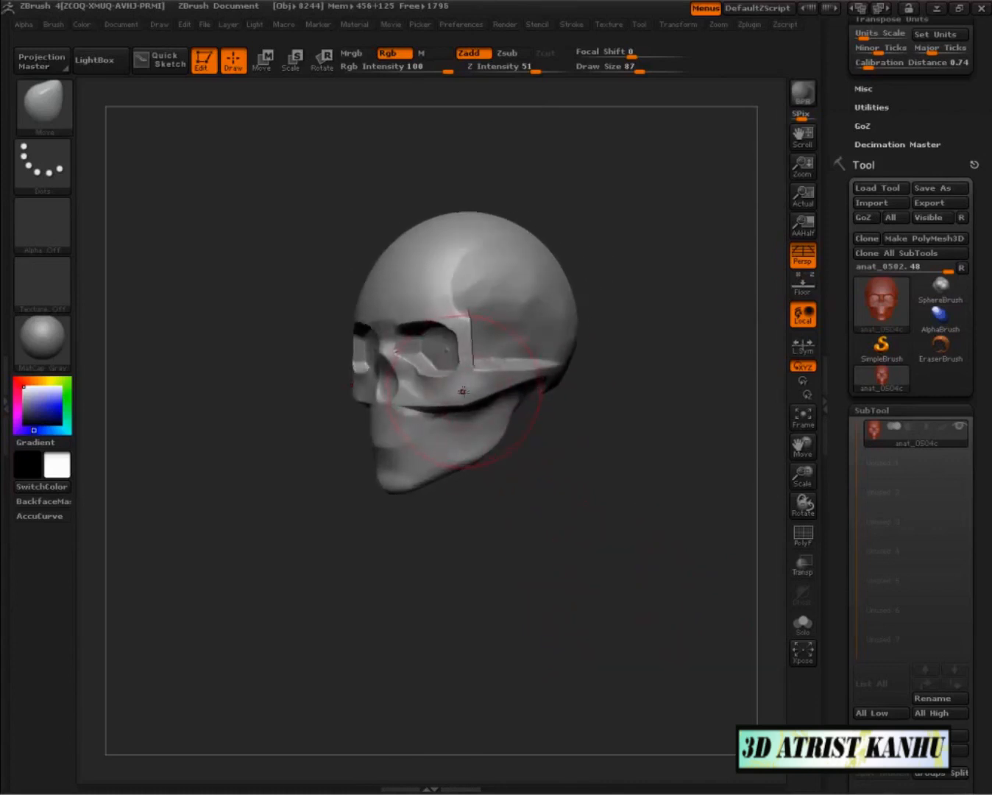
mouse_move(474, 412)
mouse_down()
mouse_move(595, 381)
mouse_move(634, 469)
mouse_move(543, 438)
mouse_move(549, 354)
mouse_up()
drag(561, 542, 525, 421)
mouse_move(517, 536)
mouse_down()
mouse_move(524, 605)
mouse_move(509, 594)
mouse_move(520, 582)
mouse_move(551, 589)
mouse_move(571, 569)
mouse_move(586, 575)
mouse_move(625, 551)
mouse_move(610, 595)
mouse_move(676, 655)
mouse_move(608, 620)
mouse_up()
key(s)
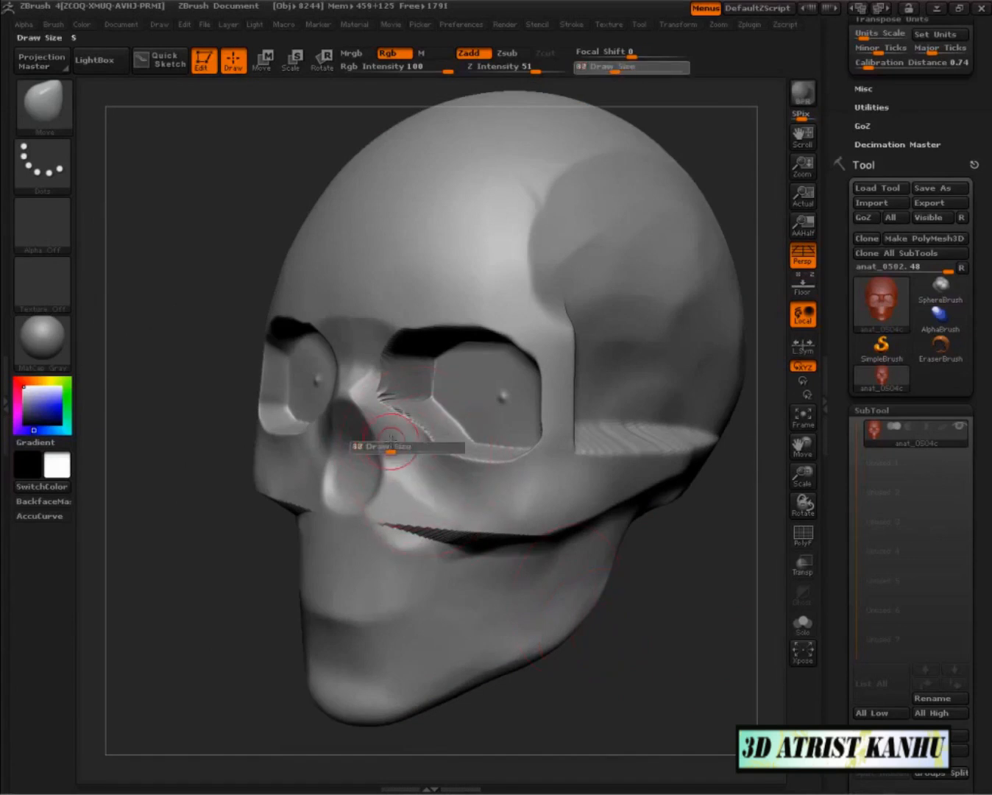
mouse_move(359, 388)
ctrl+mouse_down()
mouse_move(346, 442)
mouse_move(423, 433)
mouse_move(390, 415)
mouse_move(353, 369)
ctrl+mouse_up()
mouse_move(666, 580)
ctrl+mouse_down()
mouse_move(692, 664)
mouse_move(652, 632)
mouse_move(646, 640)
ctrl+mouse_up()
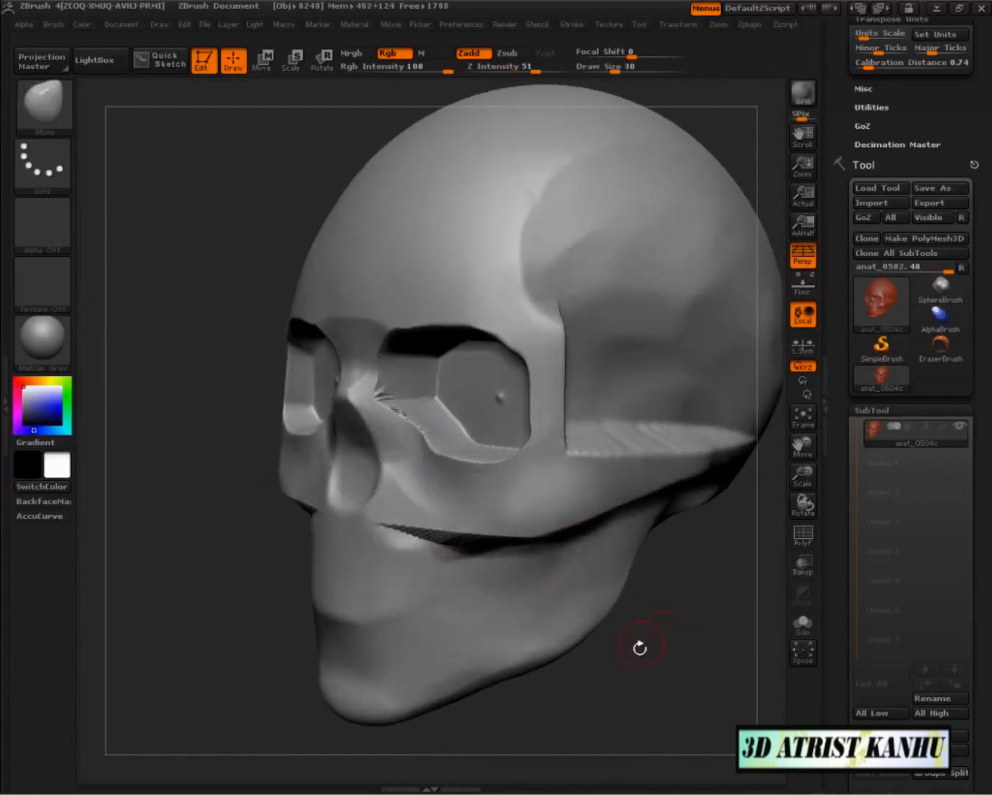